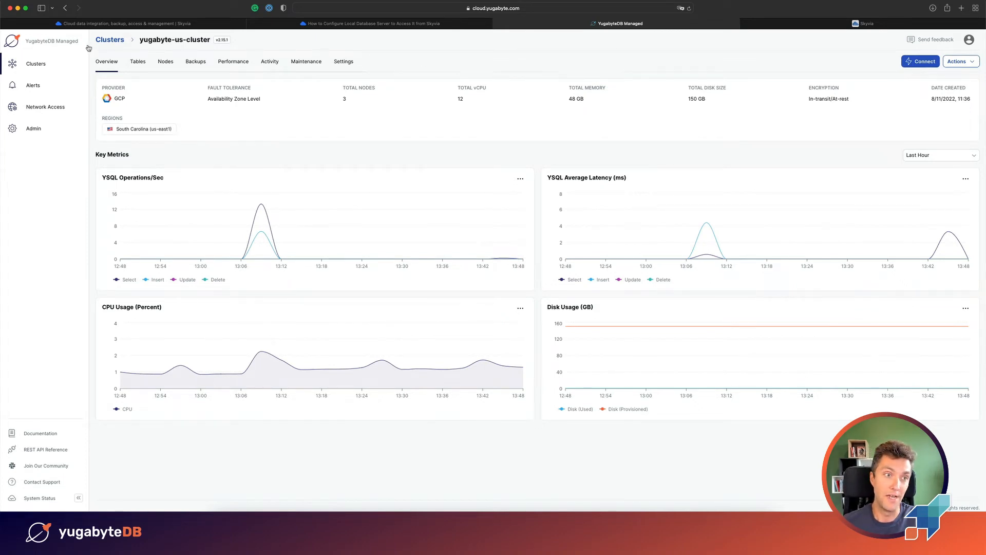
View the list of nodes in yugabyte-us-cluster
{"action": "left_click", "coordinate": [161, 64]}
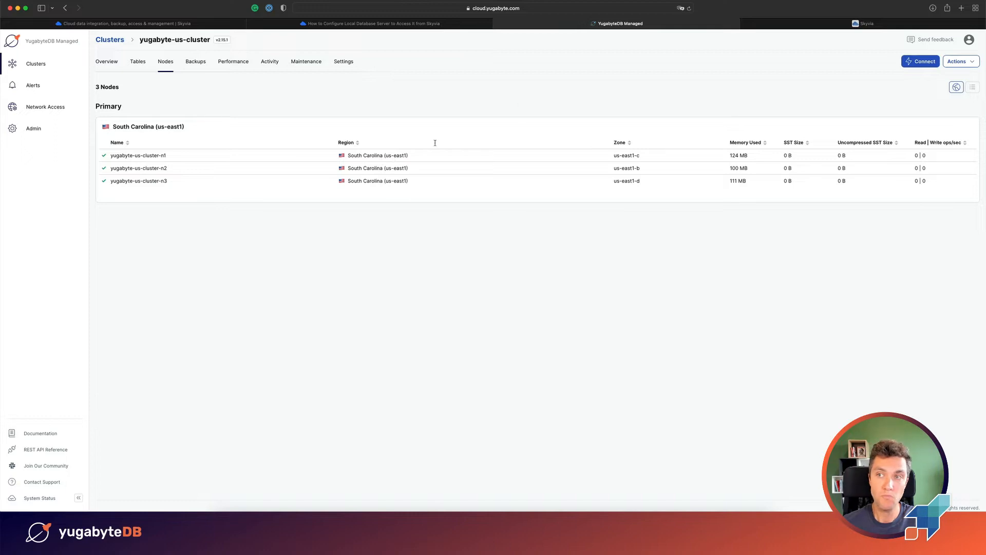
Switch to Skyvia and start a new connection with the PostgreSQL connector, filtering the connectors by "pos"
{"action": "left_click", "coordinate": [770, 25]}
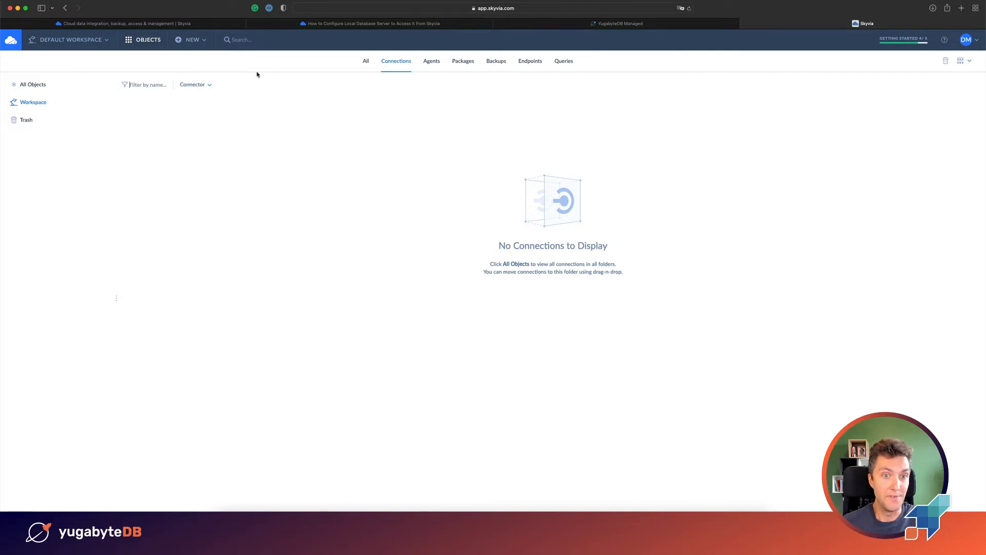
{"action": "left_click", "coordinate": [204, 42]}
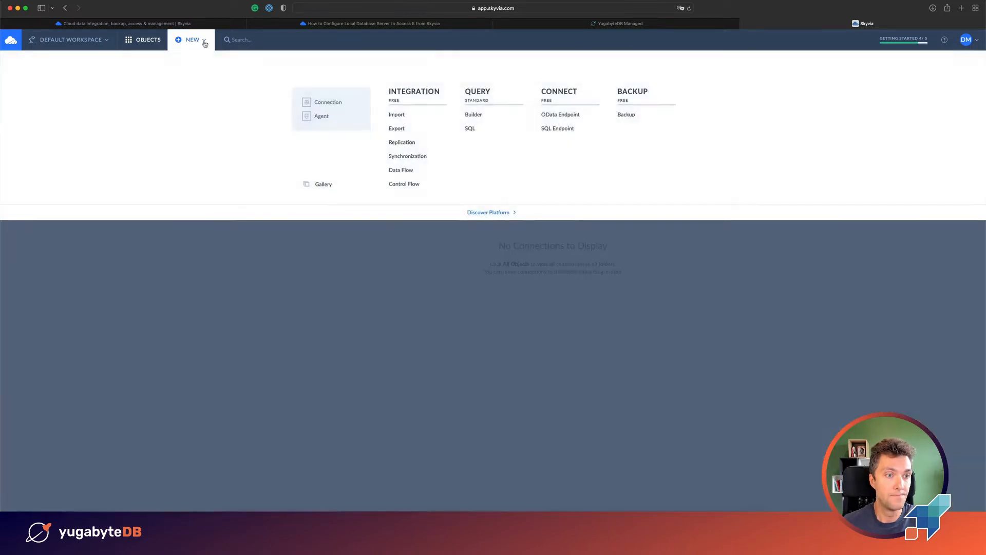
{"action": "left_click", "coordinate": [331, 105]}
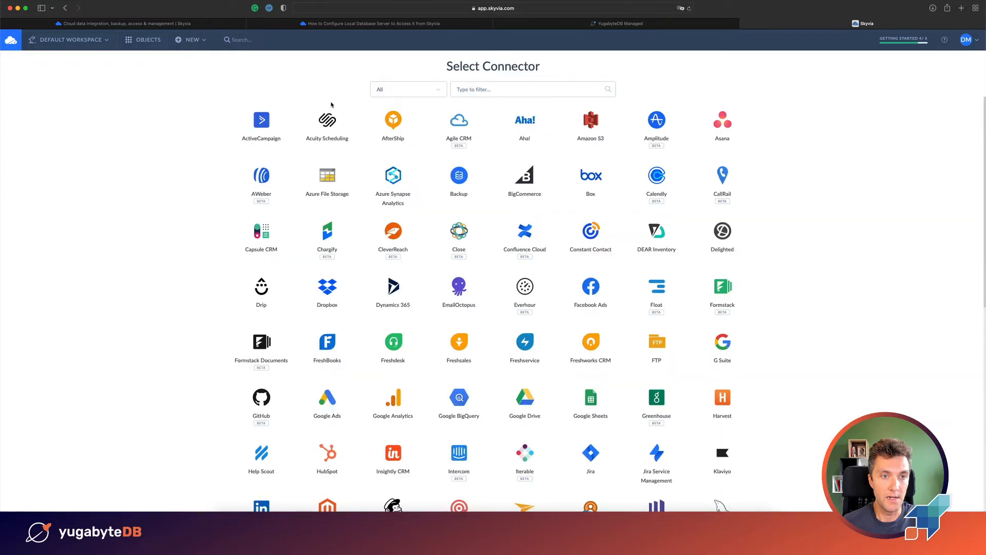
{"action": "left_click", "coordinate": [482, 91]}
{"action": "type", "text": "pos"}
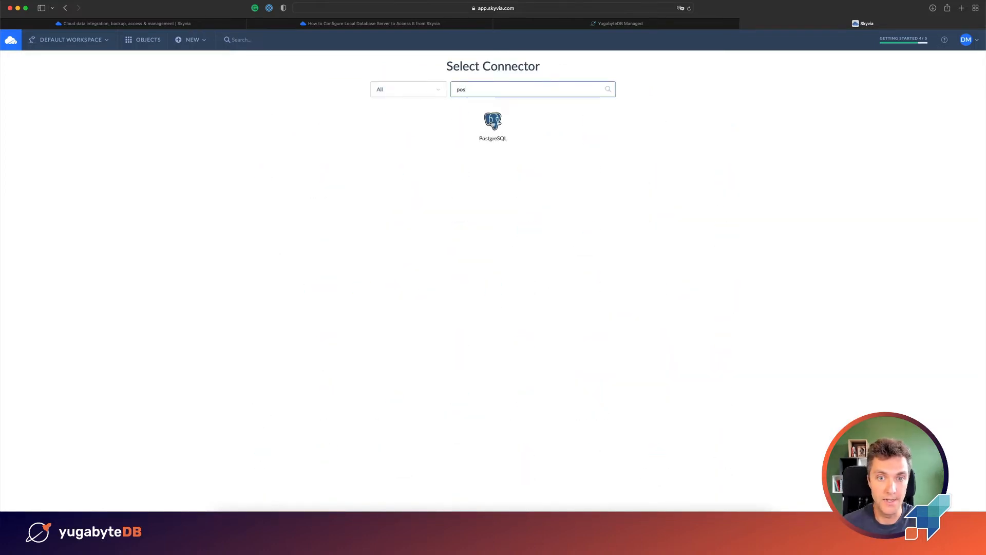
{"action": "left_click", "coordinate": [492, 124]}
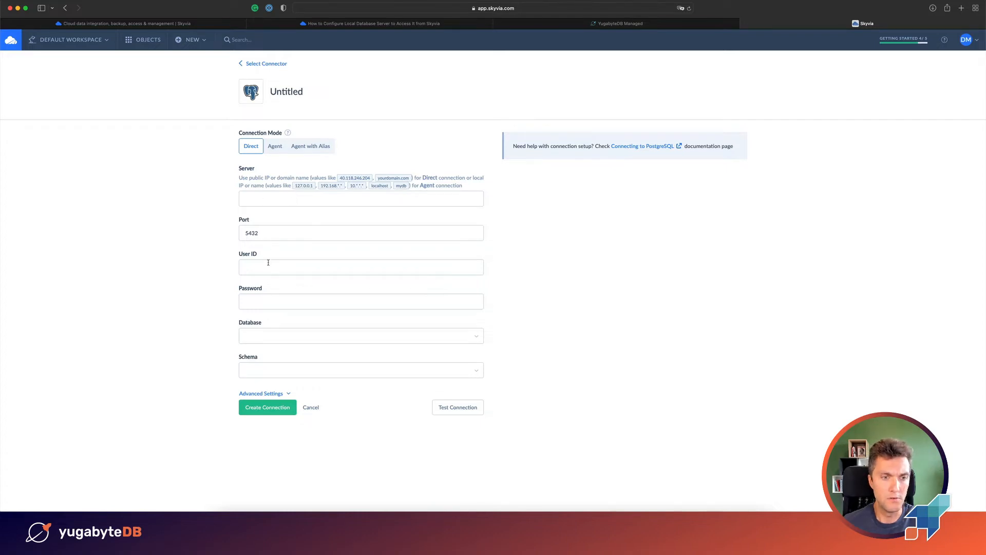
Copy the YSQL host from the cluster's application connection parameters in YugabyteDB Managed and enter it as the Skyvia connection's server
{"action": "left_click", "coordinate": [566, 26]}
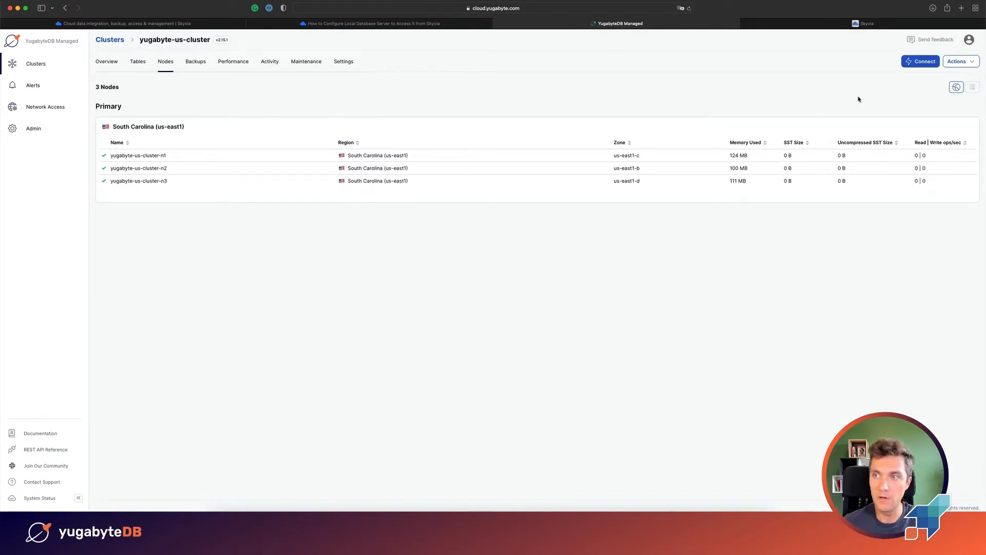
{"action": "left_click", "coordinate": [915, 62]}
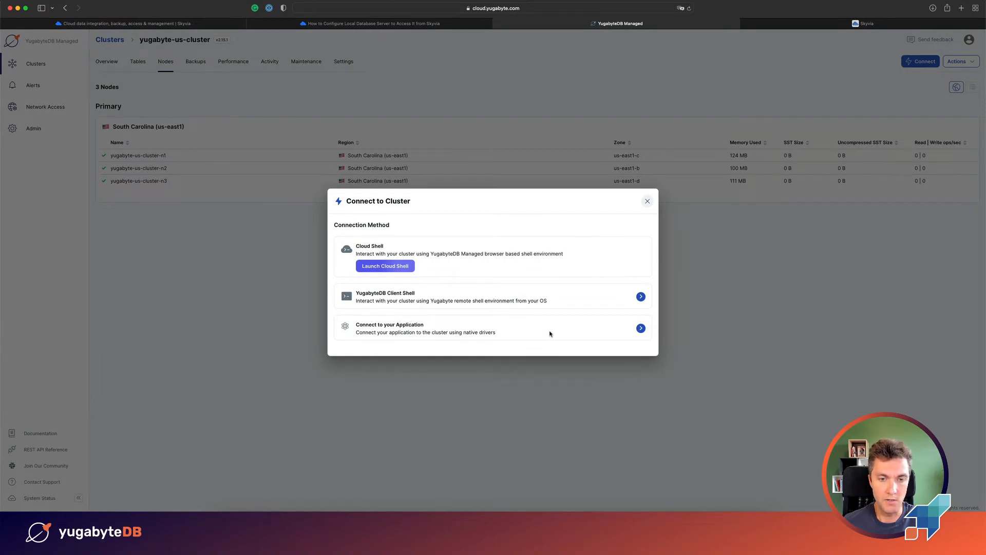
{"action": "left_click", "coordinate": [641, 328]}
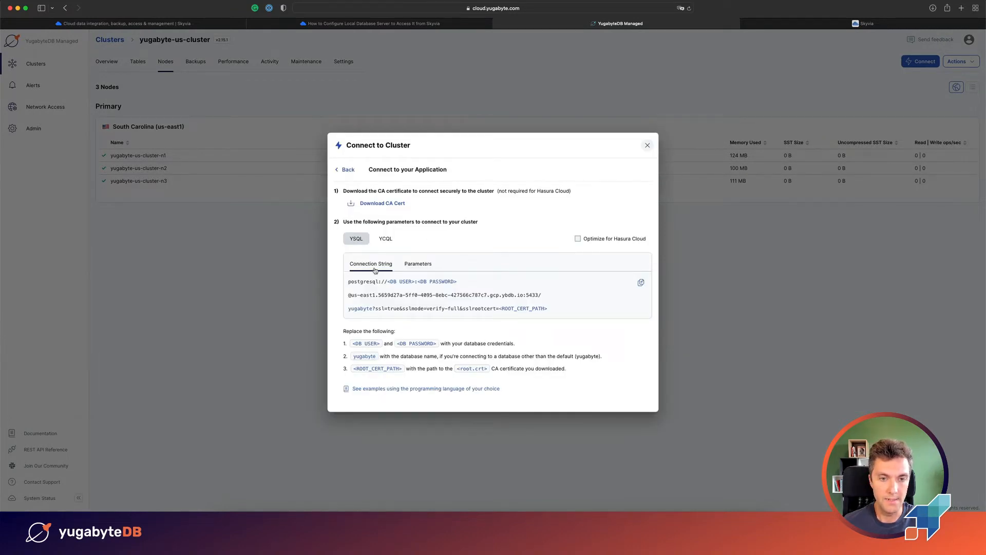
{"action": "left_click", "coordinate": [415, 265]}
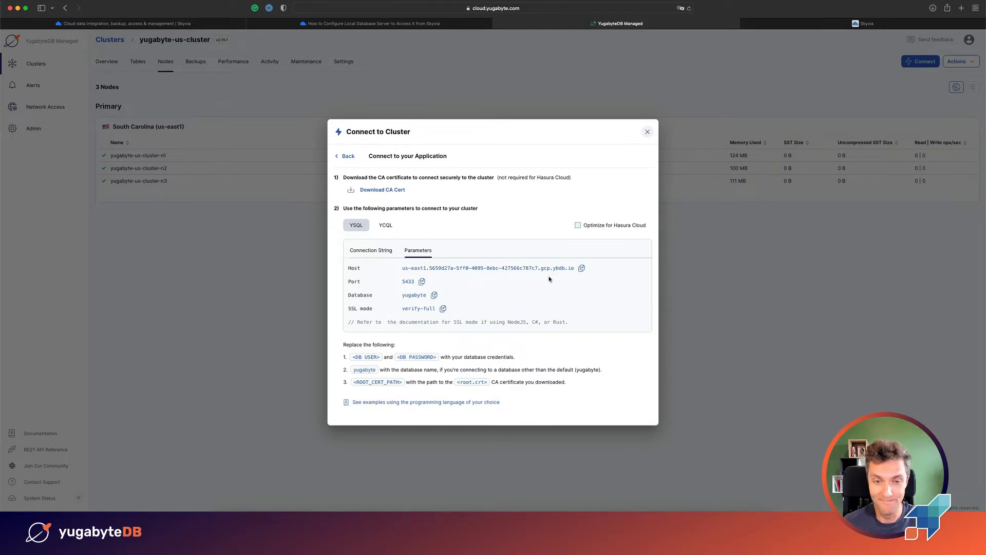
{"action": "left_click", "coordinate": [581, 270]}
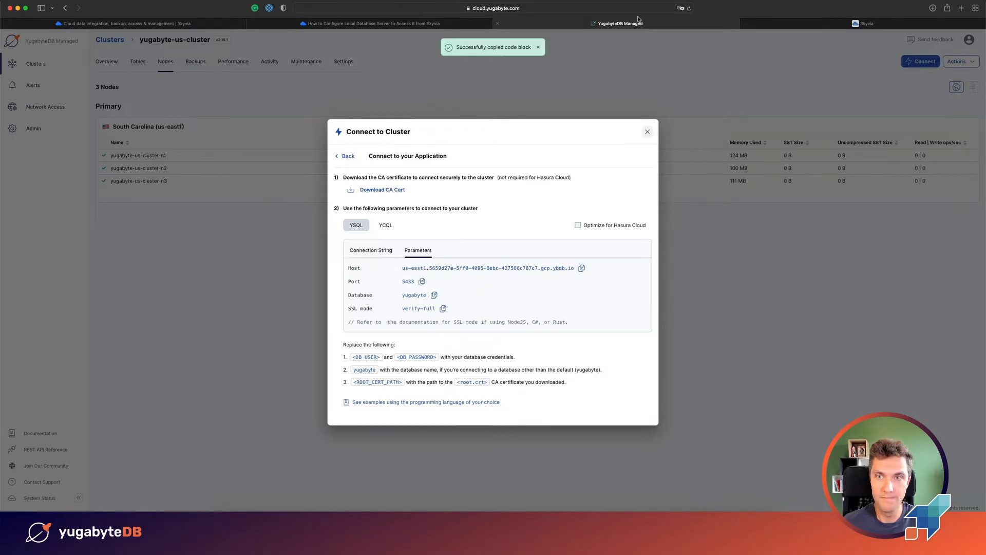
{"action": "left_click", "coordinate": [768, 24]}
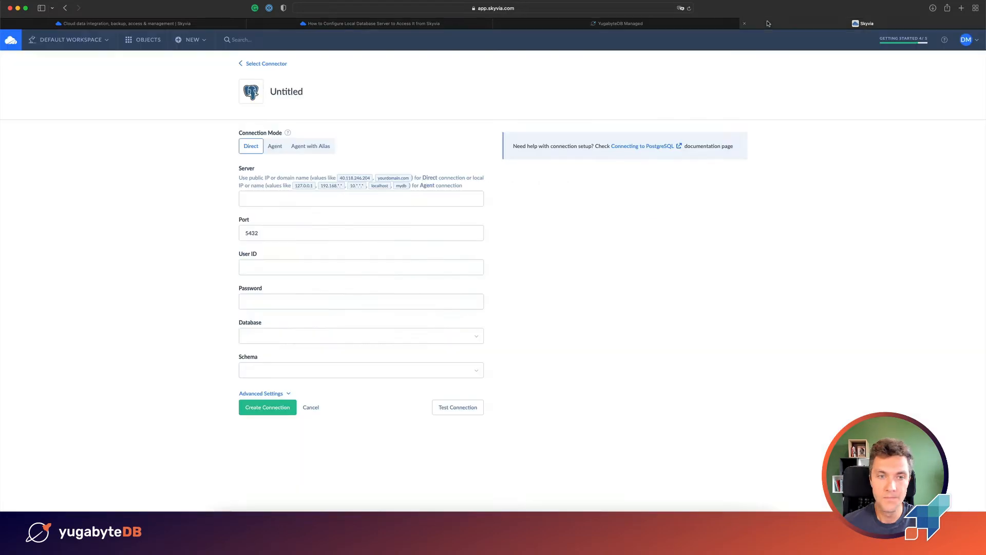
{"action": "left_click", "coordinate": [384, 197]}
{"action": "key", "text": "super+v"}
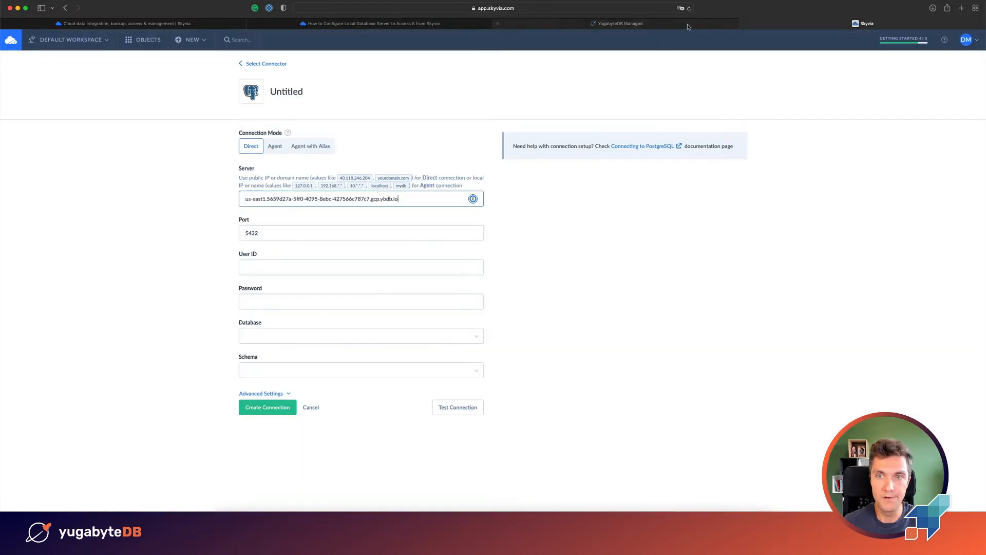
Copy port 5433 from the YugabyteDB connection parameters and use it as the Skyvia connection's port
{"action": "left_click", "coordinate": [618, 23]}
{"action": "left_click", "coordinate": [421, 281]}
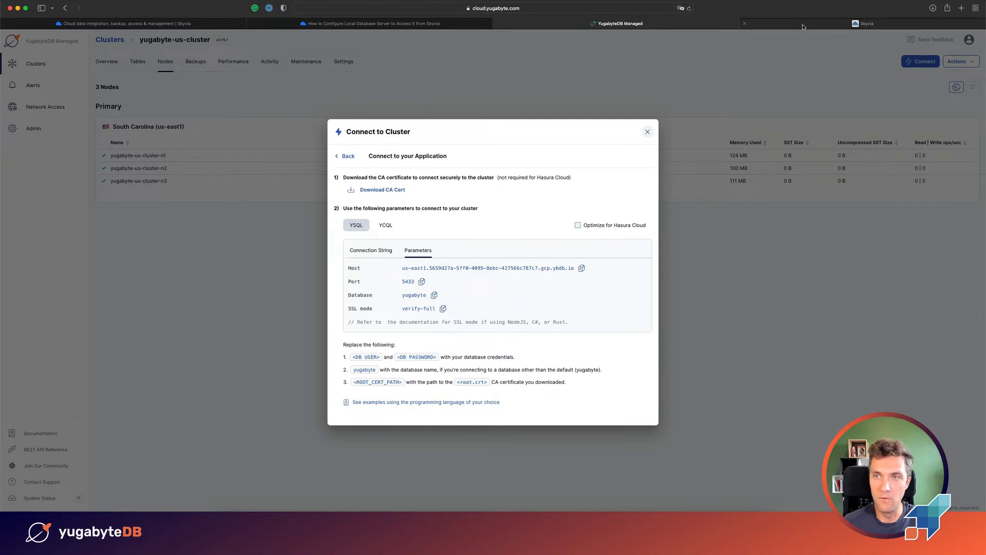
{"action": "left_click", "coordinate": [867, 24]}
{"action": "left_click", "coordinate": [275, 235]}
{"action": "key", "text": "super+a"}
{"action": "key", "text": "super+v"}
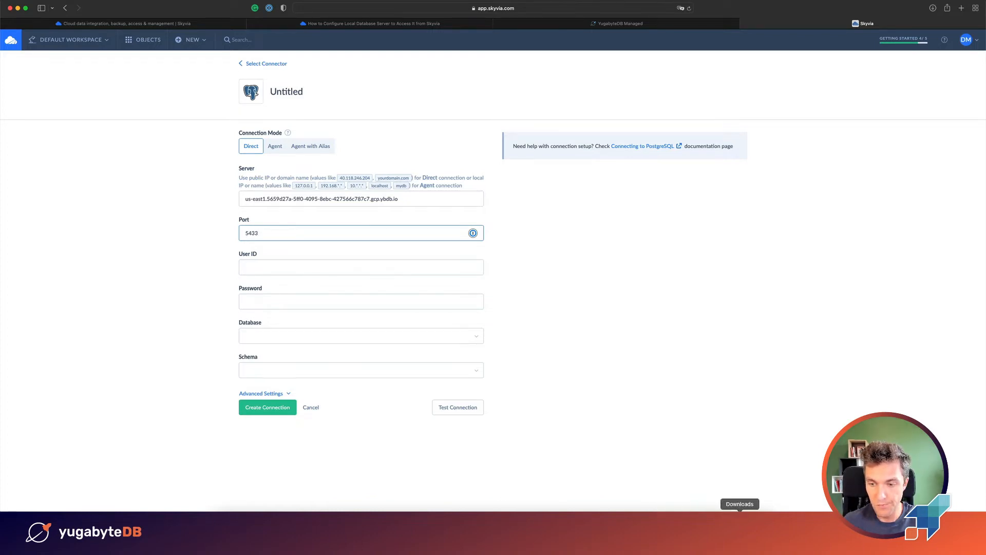
Open yugabyte-us-cluster credentials.txt from Downloads and copy the username admin into the connection's User ID
{"action": "left_click", "coordinate": [719, 529]}
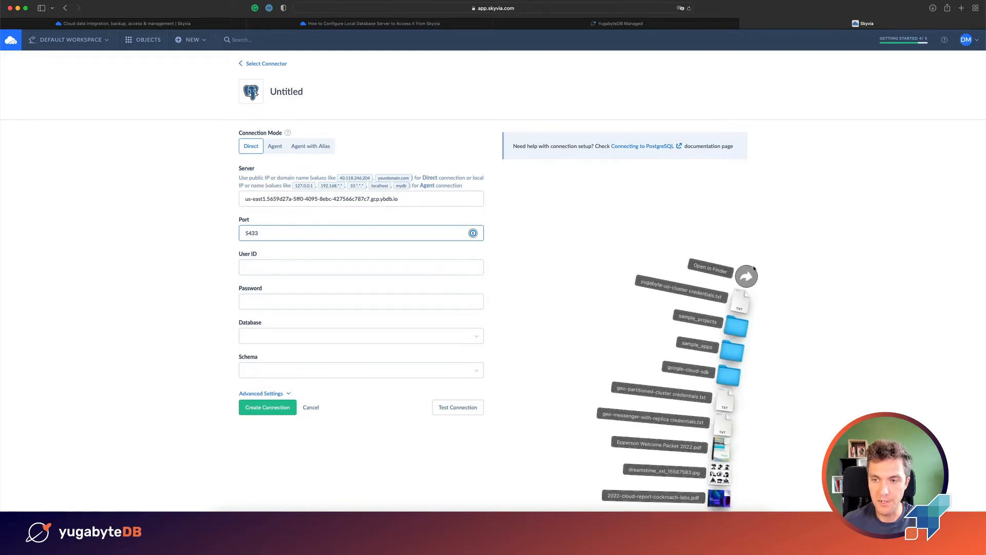
{"action": "left_click", "coordinate": [747, 276]}
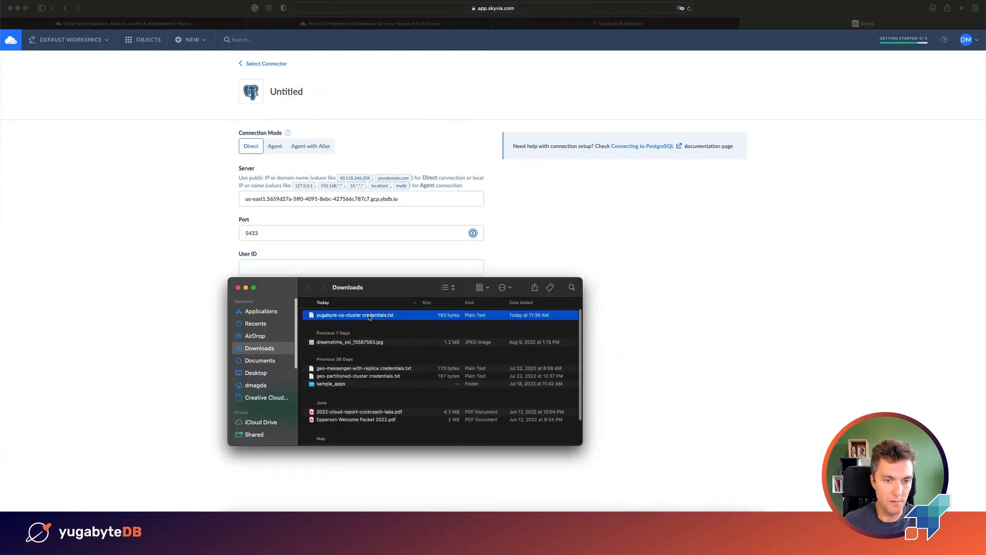
{"action": "double_click", "coordinate": [362, 315]}
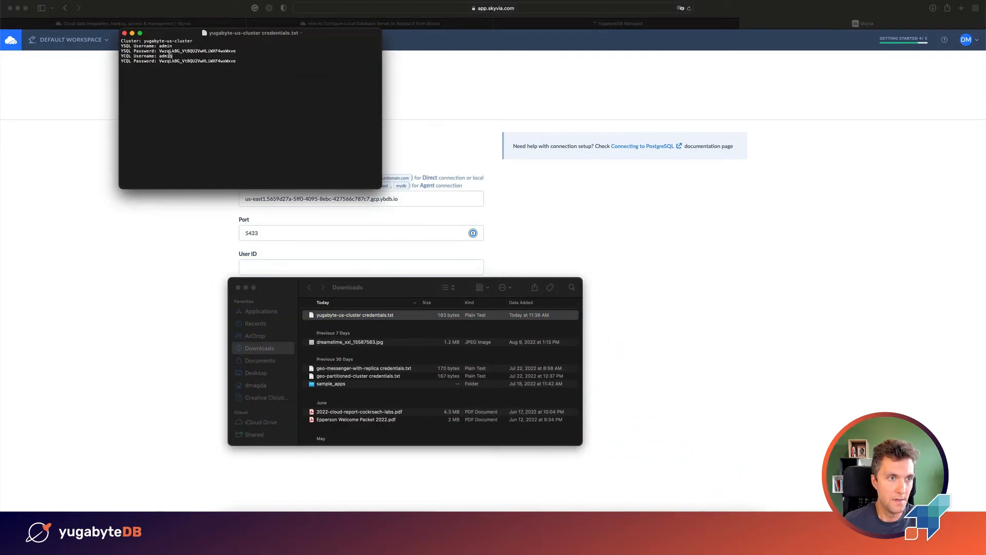
{"action": "left_click_drag", "start_coordinate": [173, 56], "coordinate": [158, 56]}
{"action": "left_click", "coordinate": [326, 260]}
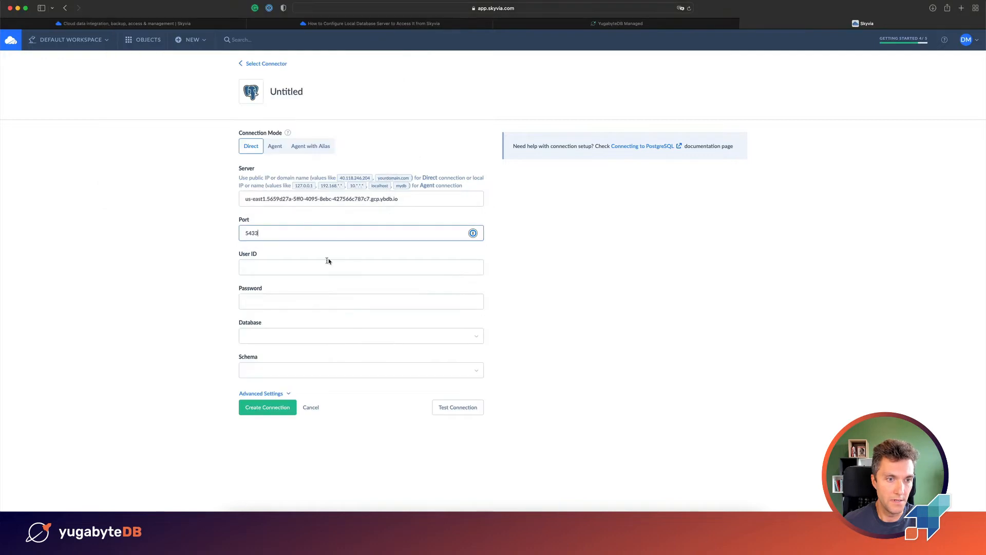
{"action": "left_click", "coordinate": [323, 267]}
{"action": "key", "text": "super+v"}
Copy the database password from the credentials file into the Skyvia connection's Password field
{"action": "left_click", "coordinate": [698, 529]}
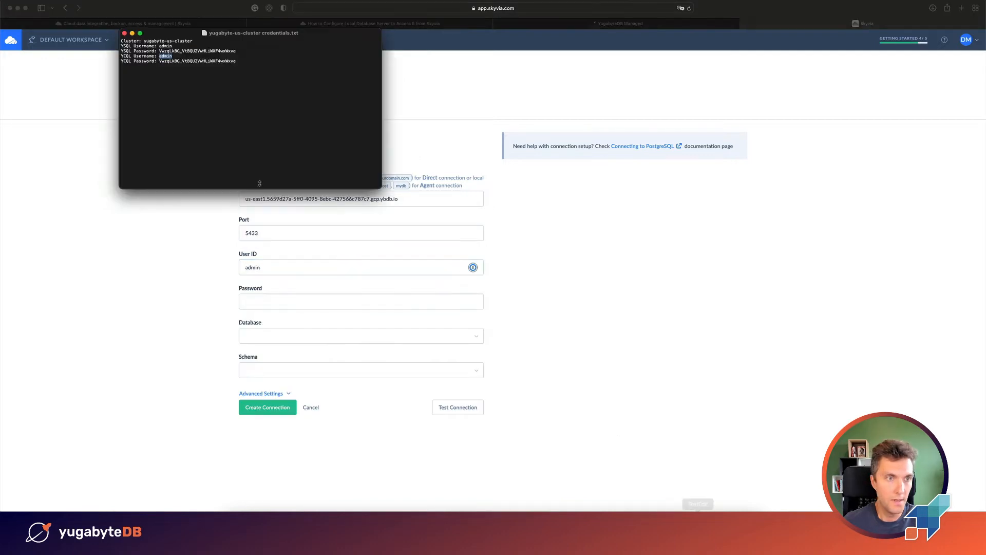
{"action": "left_click_drag", "start_coordinate": [237, 61], "coordinate": [158, 62]}
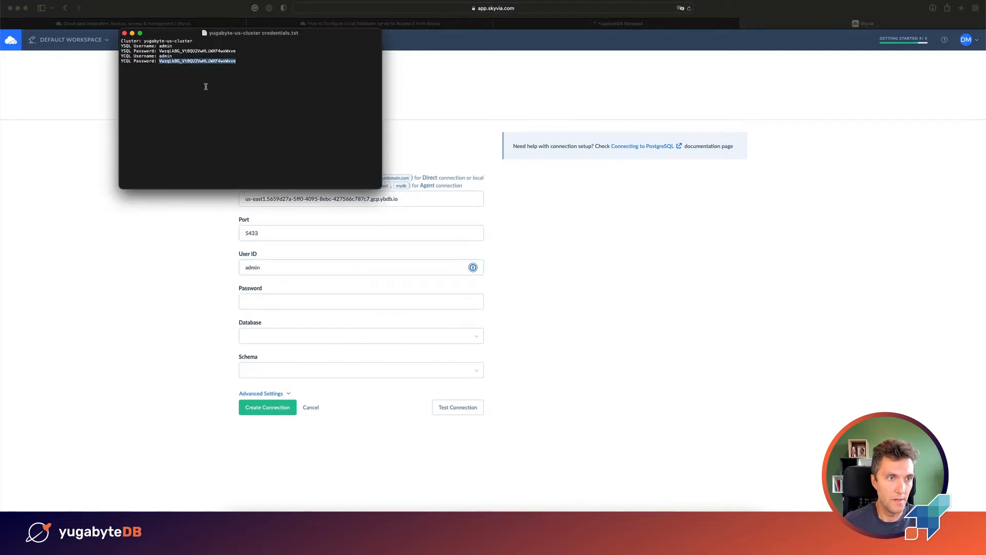
{"action": "left_click", "coordinate": [599, 282]}
{"action": "left_click", "coordinate": [307, 297]}
{"action": "key", "text": "super+v"}
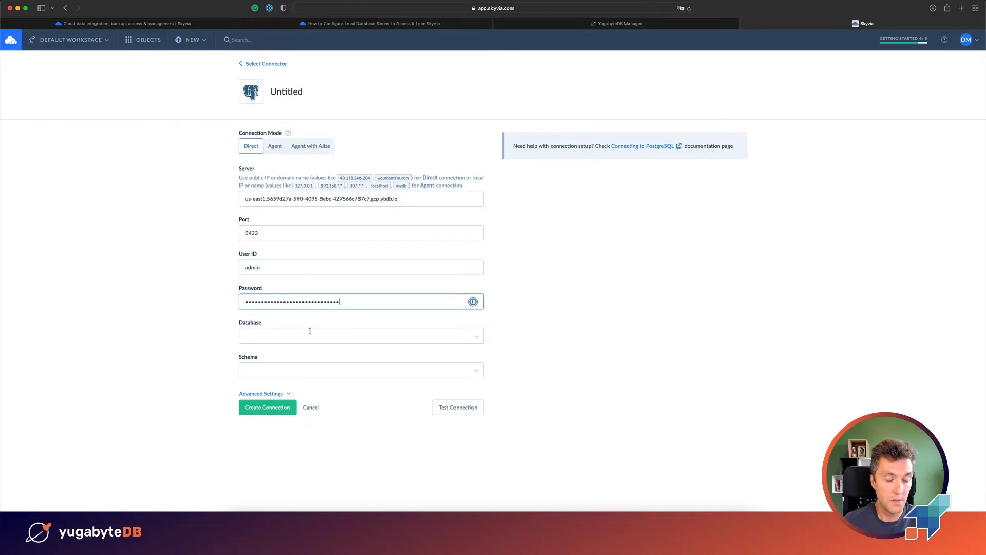
Copy the database name yugabyte from the YugabyteDB connection parameters into the Skyvia connection's Database field, leaving the schema empty
{"action": "left_click", "coordinate": [310, 335]}
{"action": "left_click", "coordinate": [638, 22]}
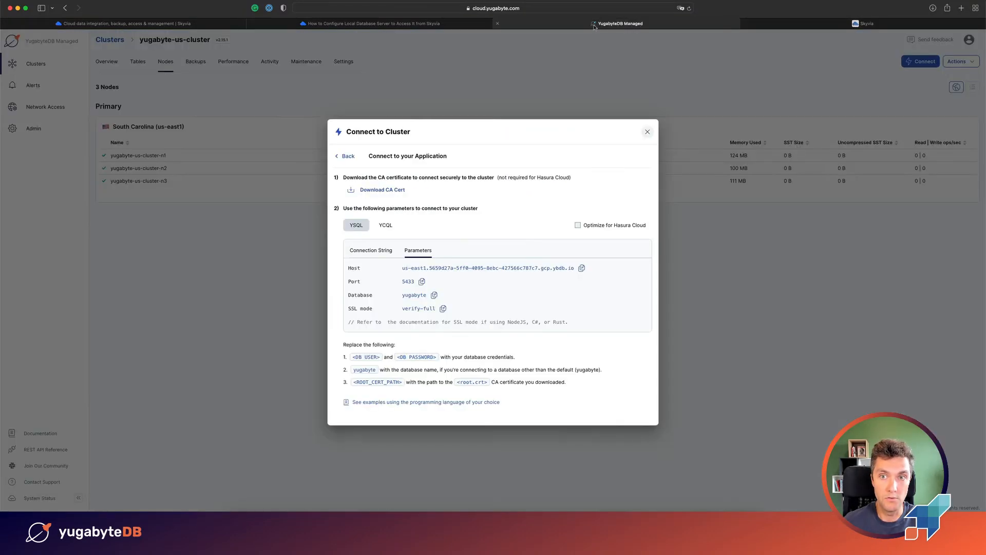
{"action": "left_click", "coordinate": [433, 296]}
{"action": "left_click", "coordinate": [768, 26]}
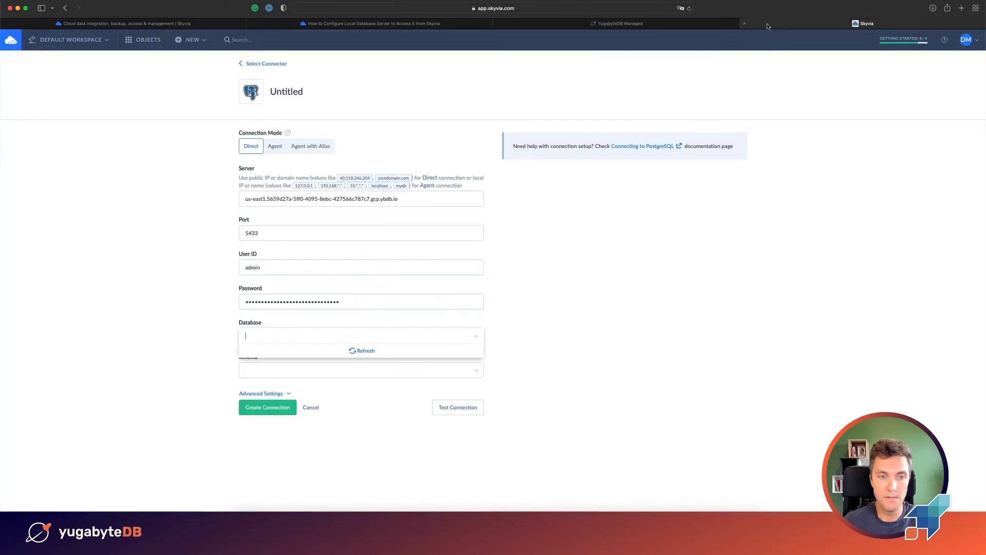
{"action": "left_click", "coordinate": [299, 331]}
{"action": "key", "text": "super+v"}
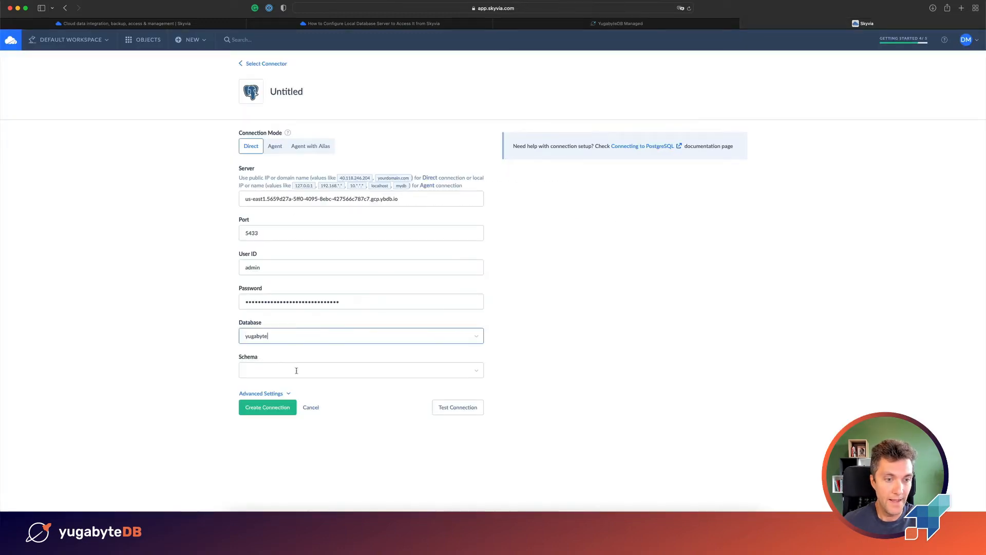
{"action": "left_click", "coordinate": [296, 370]}
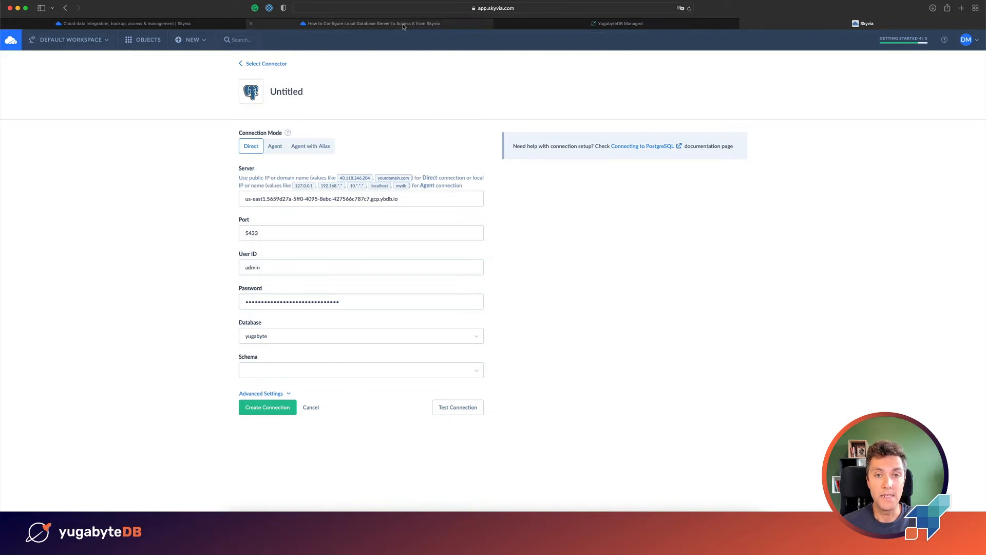
Open the Skyvia documentation on configuring a database server and highlight the IP addresses from which Skyvia accesses servers
{"action": "mouse_move", "coordinate": [404, 27]}
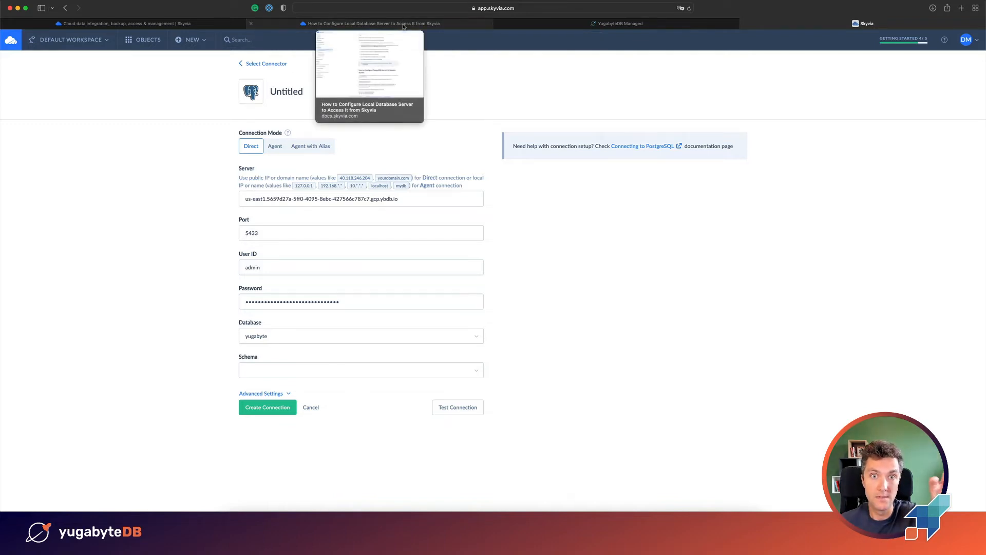
{"action": "left_click", "coordinate": [403, 27]}
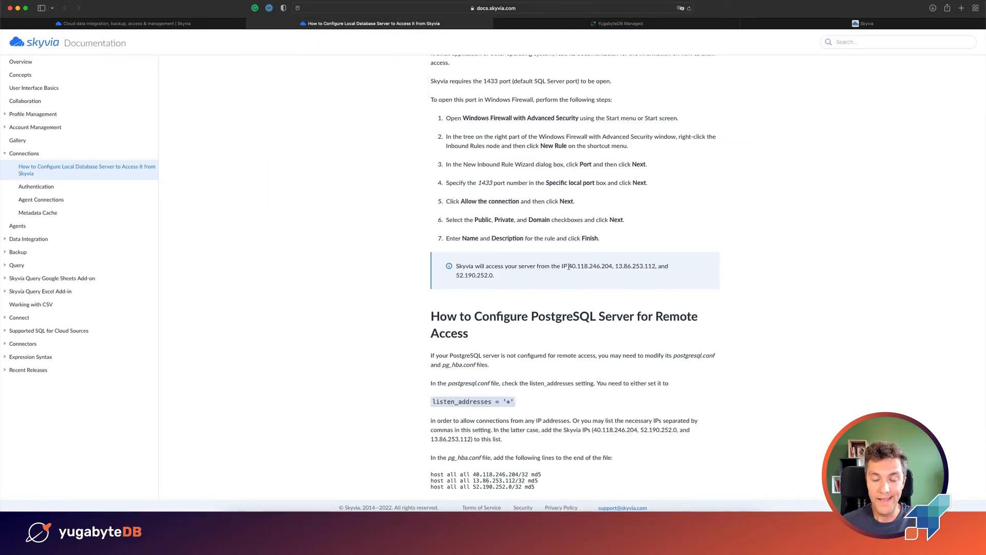
{"action": "left_click_drag", "start_coordinate": [569, 266], "coordinate": [662, 277]}
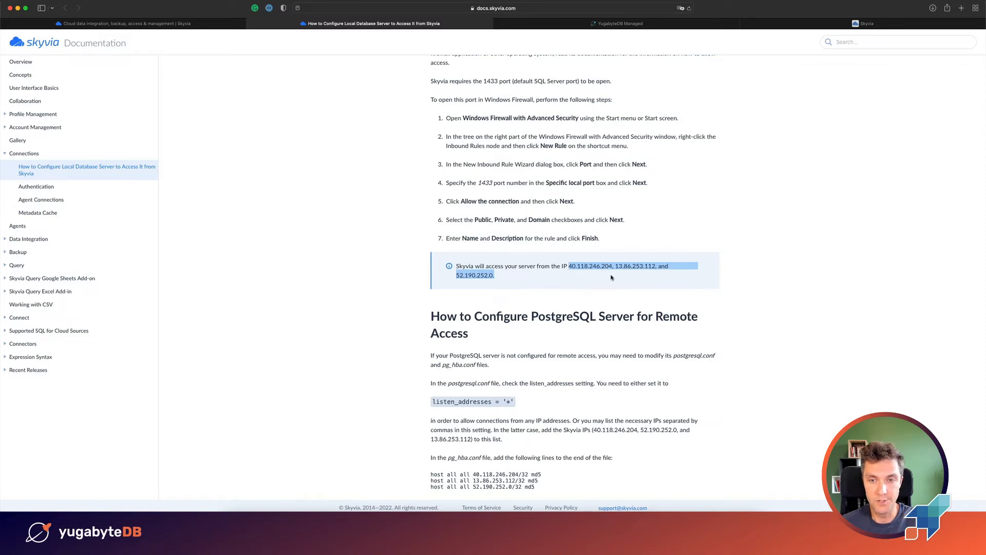
{"action": "left_click", "coordinate": [592, 271]}
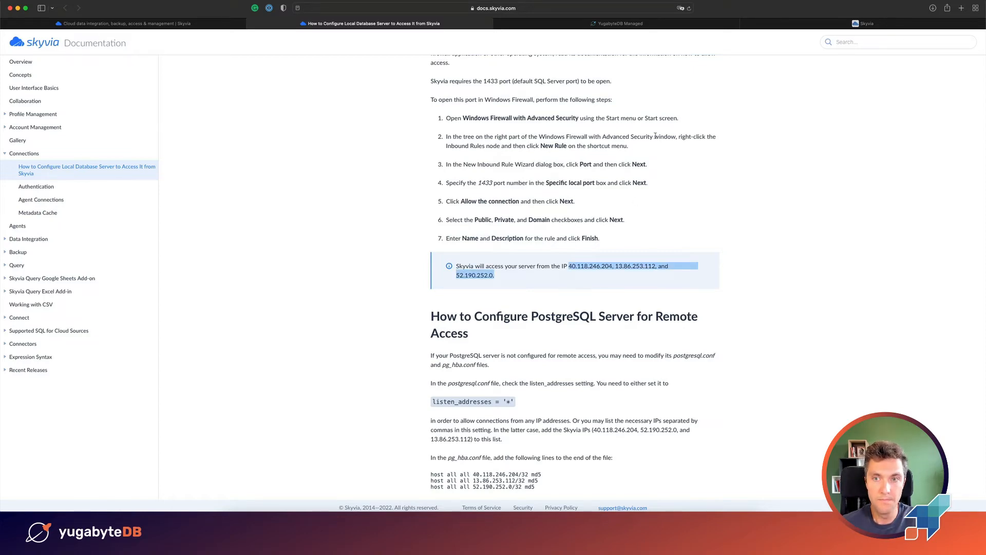
Return to YugabyteDB Managed, close the connection parameters dialog and open the IP allow list editor for yugabyte-us-cluster
{"action": "left_click", "coordinate": [620, 23]}
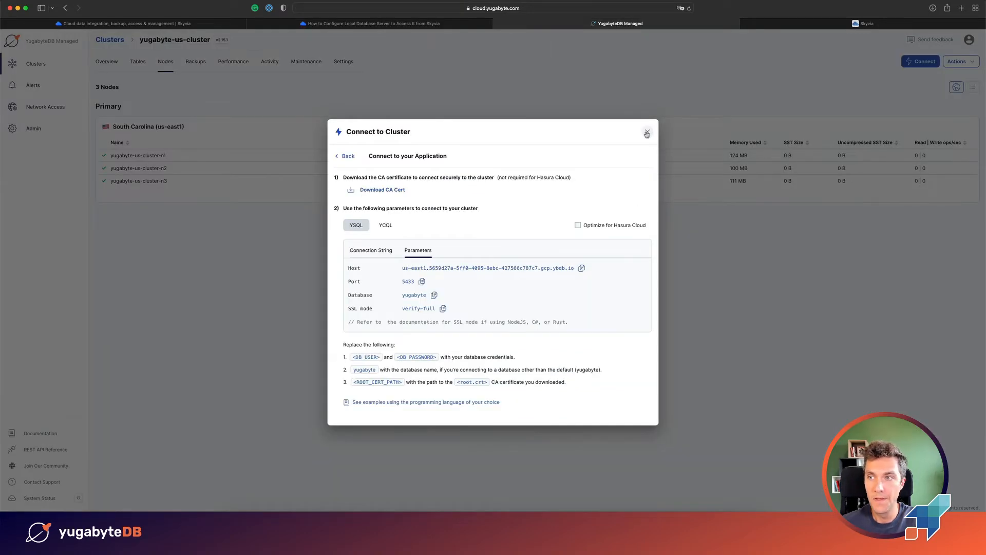
{"action": "left_click", "coordinate": [646, 133]}
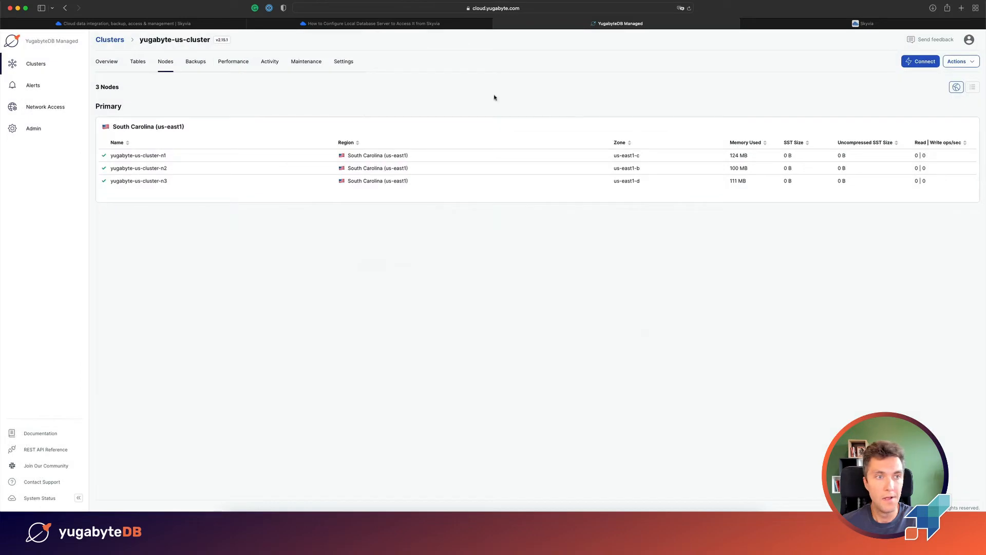
{"action": "left_click", "coordinate": [970, 62]}
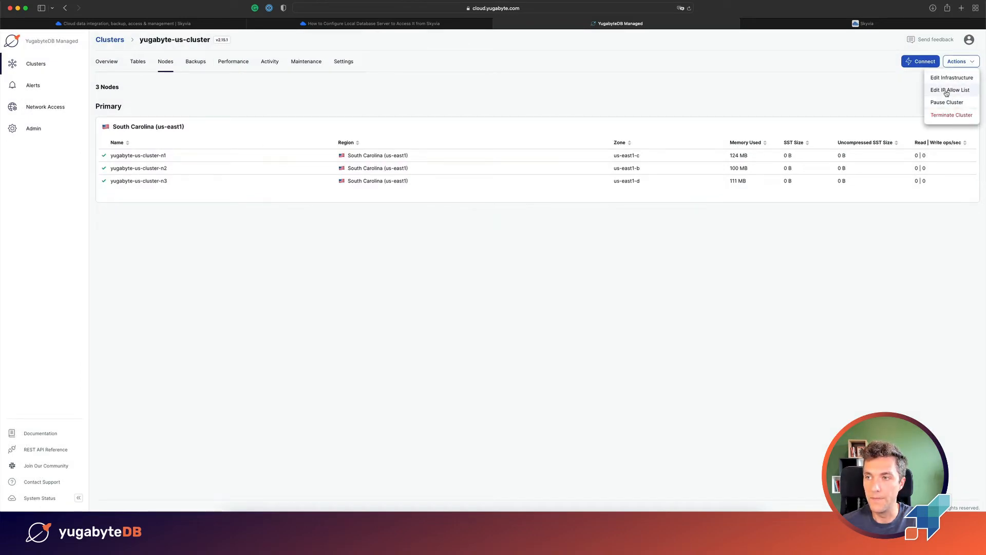
{"action": "left_click", "coordinate": [946, 91]}
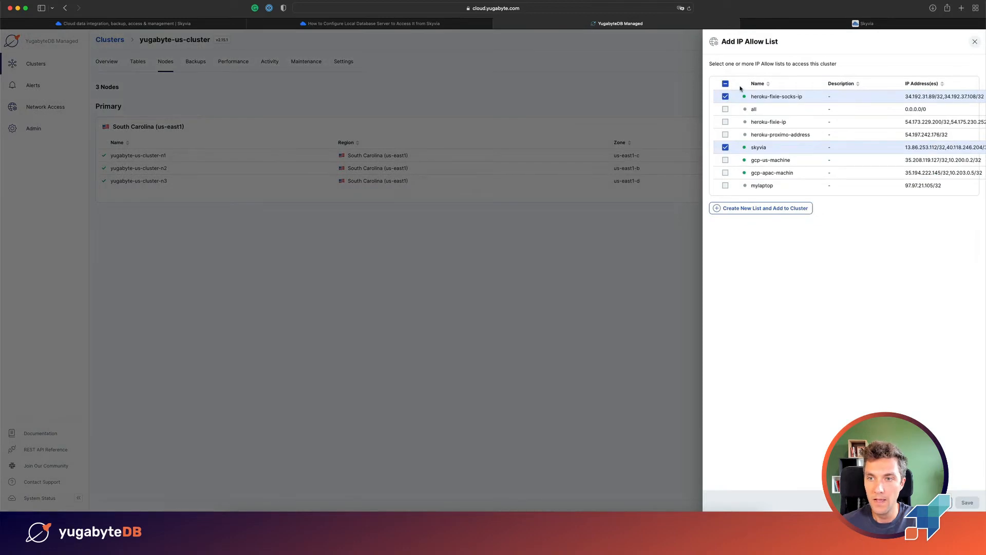
Try to create an IP allow list named skyvia containing 40.118.246.204, 13.86.253.112 and 52.190.252.0, then leave the editor
{"action": "left_click", "coordinate": [749, 209]}
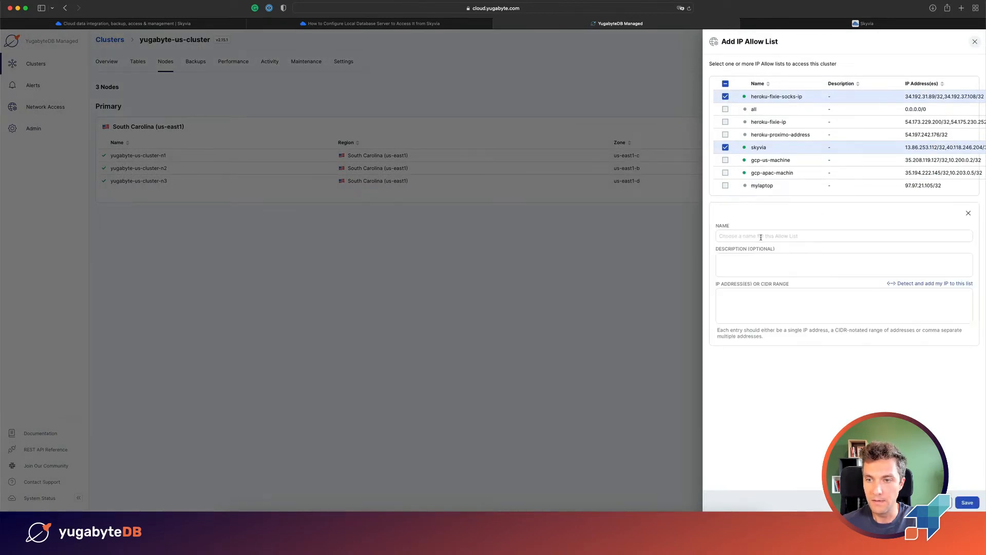
{"action": "type", "text": "s"}
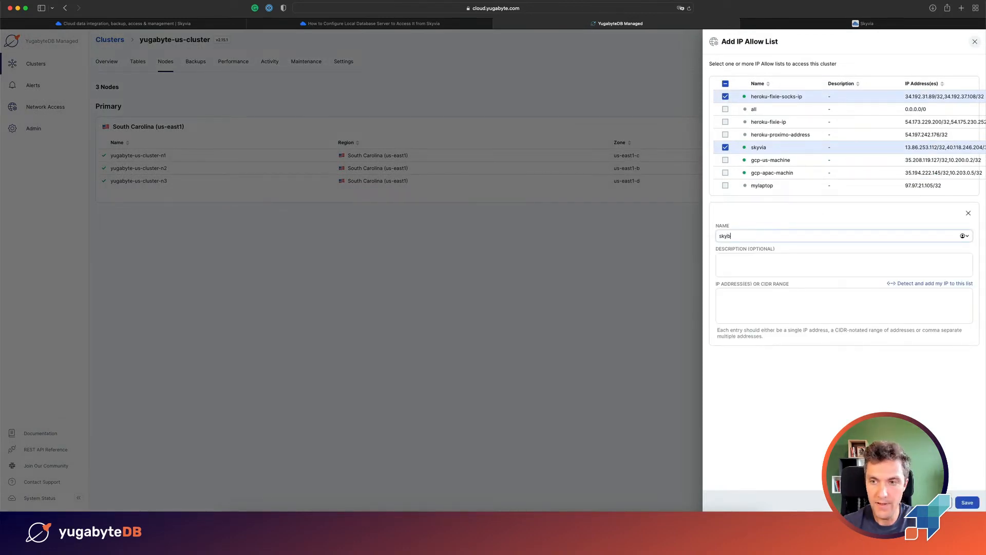
{"action": "type", "text": "kyvia"}
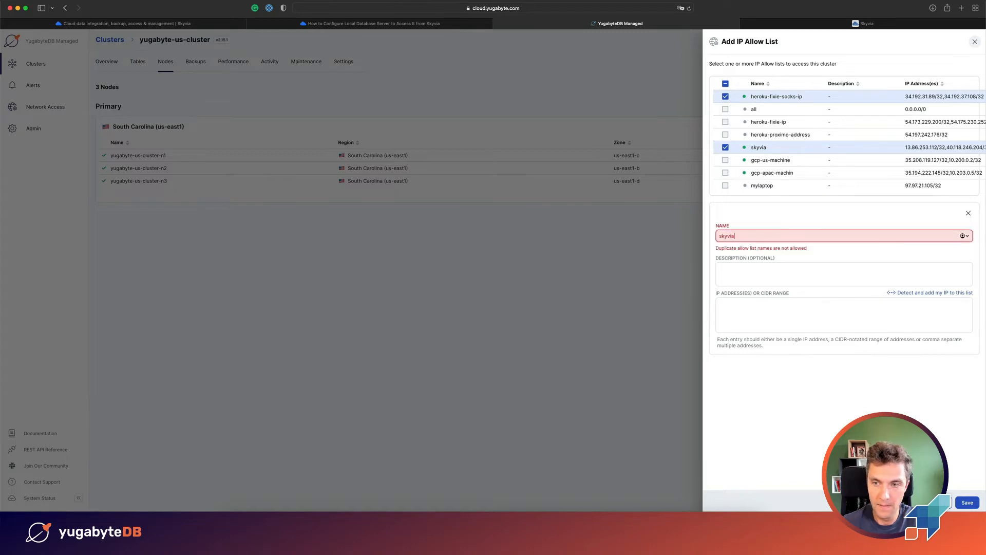
{"action": "left_click", "coordinate": [759, 308]}
{"action": "key", "text": "super+v"}
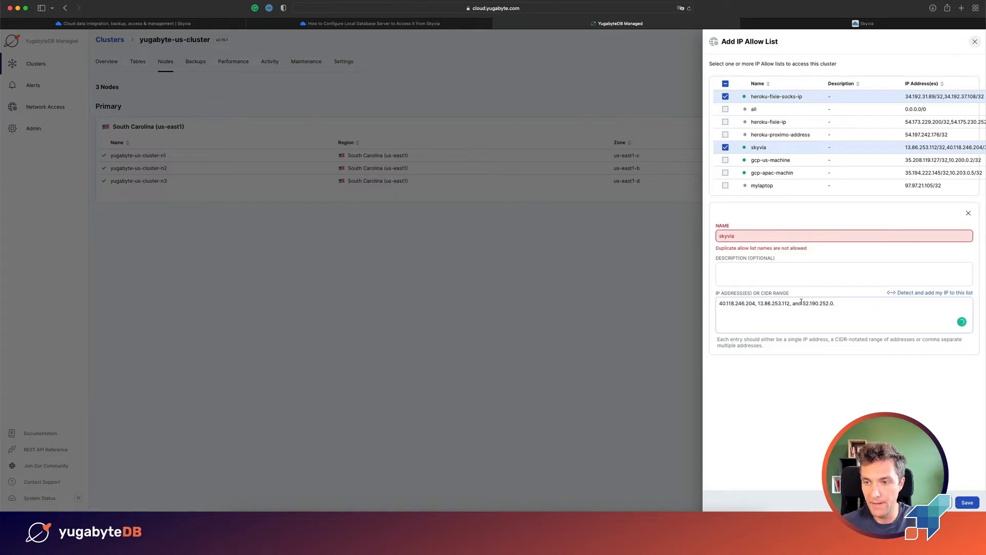
{"action": "key", "text": "BackSpace"}
{"action": "key", "text": "BackSpace"}
{"action": "key", "text": "BackSpace"}
{"action": "key", "text": "BackSpace"}
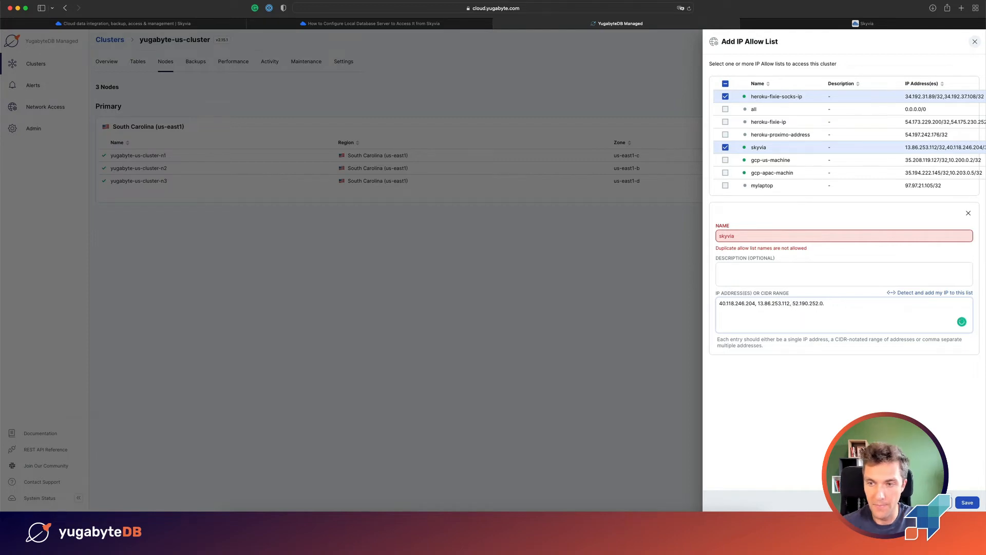
{"action": "left_click", "coordinate": [958, 501]}
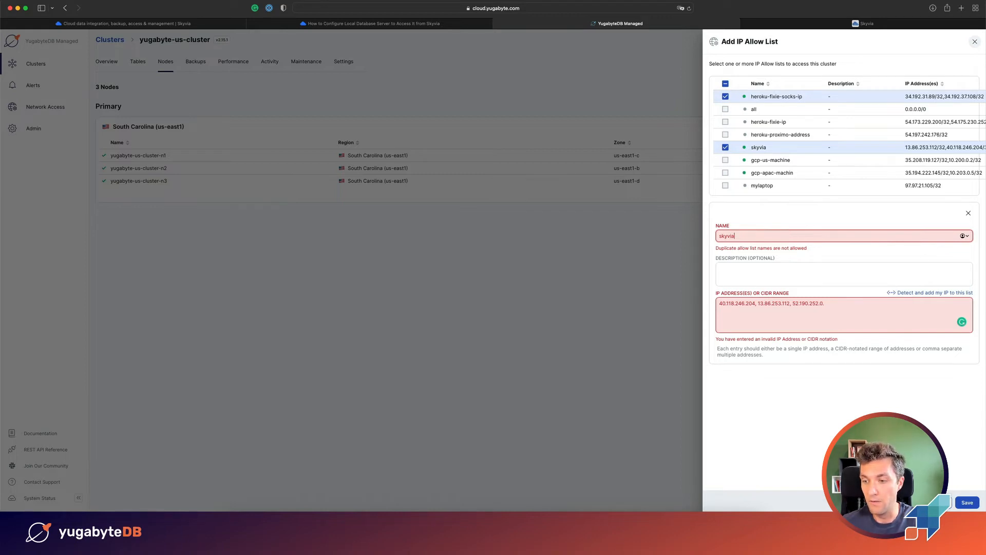
{"action": "key", "text": "Escape"}
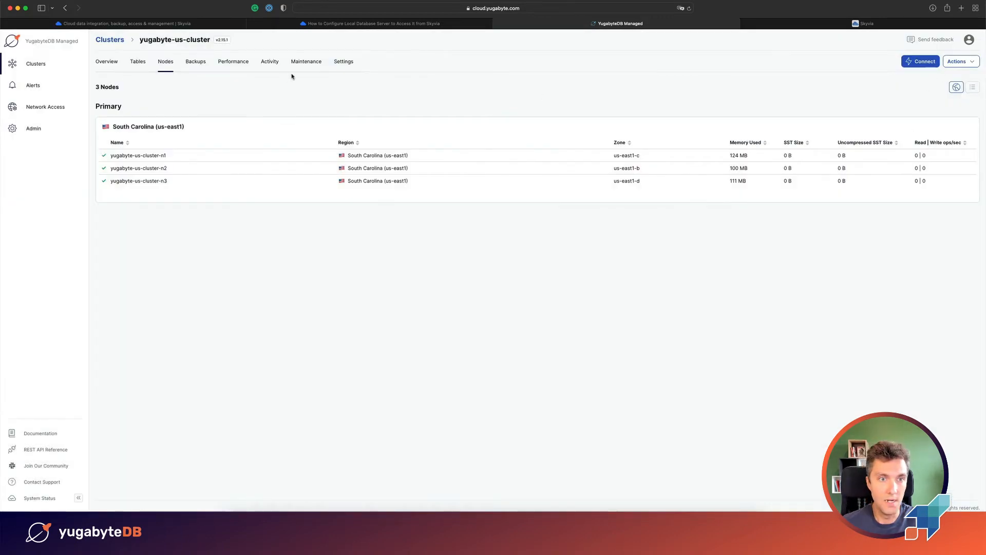
Open the cluster's settings and highlight the IP addresses of the existing skyvia allow list
{"action": "left_click", "coordinate": [353, 59]}
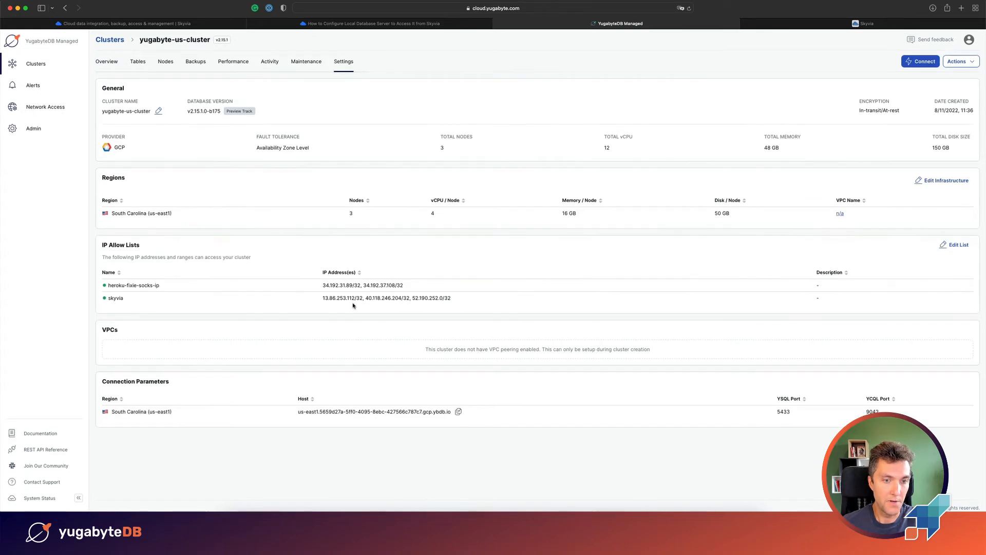
{"action": "left_click_drag", "start_coordinate": [453, 299], "coordinate": [327, 301]}
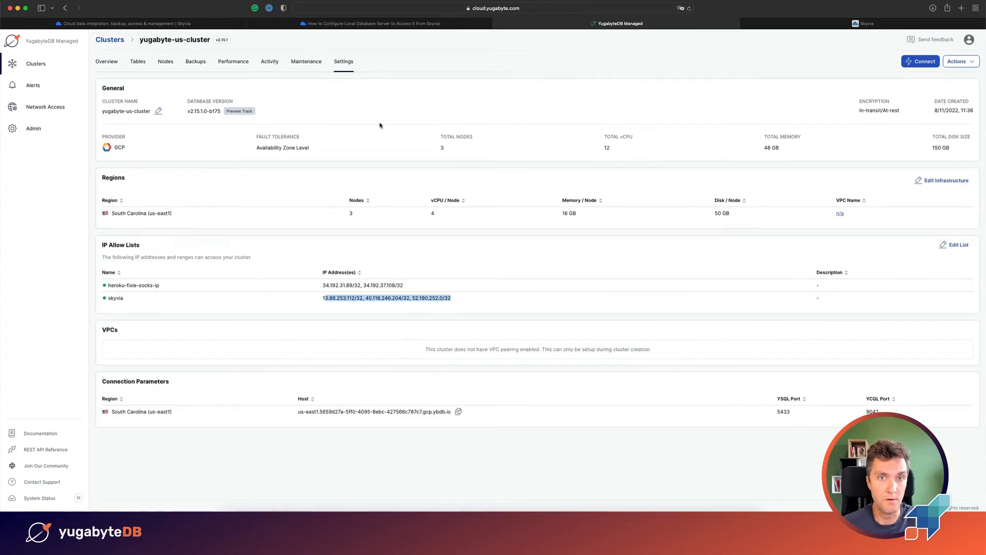
{"action": "mouse_move", "coordinate": [419, 30]}
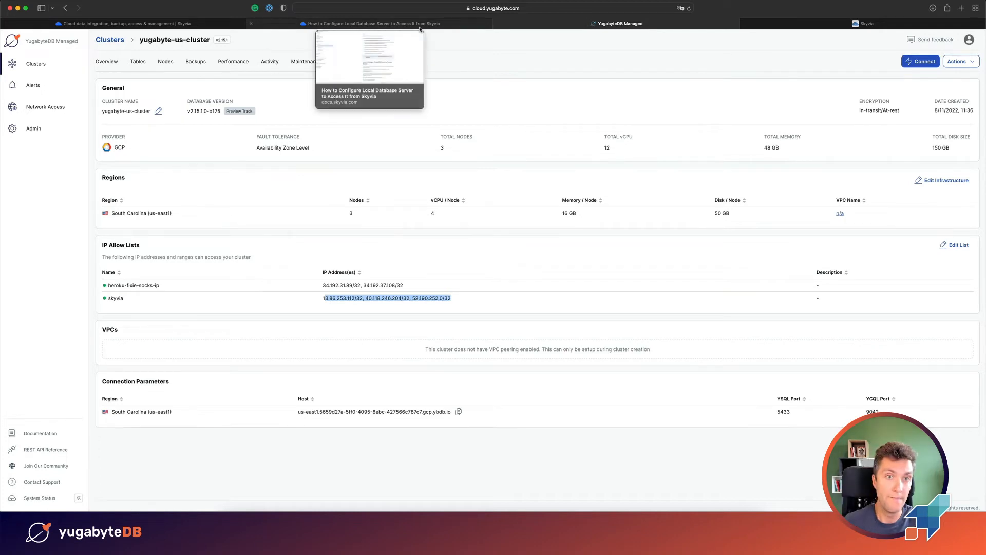
Return to the Skyvia connection and set its protocol to SSL in the advanced settings
{"action": "left_click", "coordinate": [866, 23]}
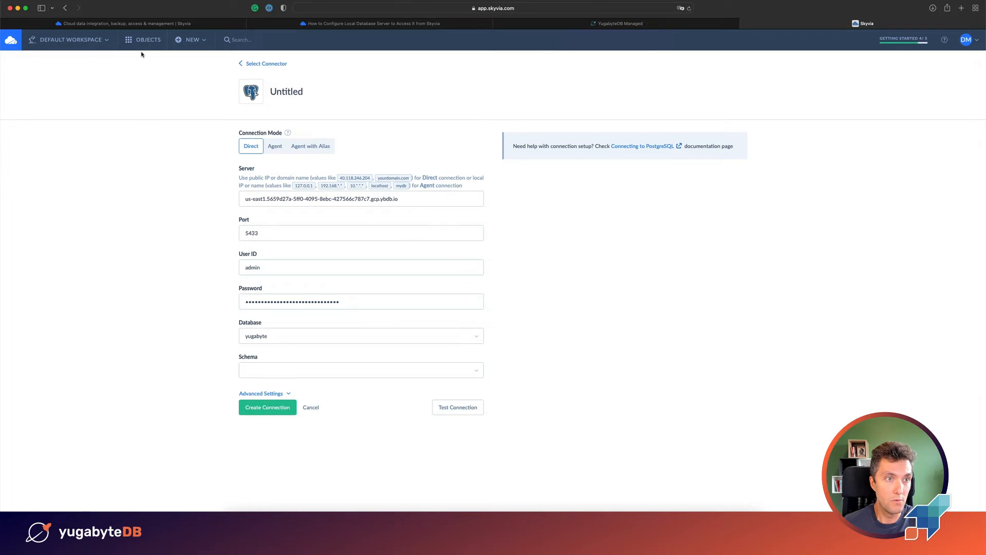
{"action": "left_click", "coordinate": [268, 394]}
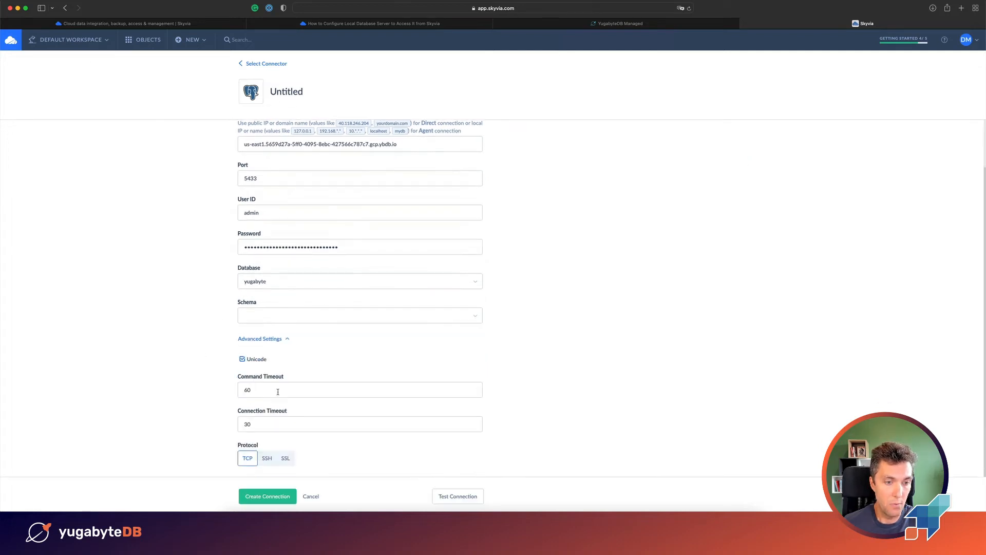
{"action": "left_click", "coordinate": [286, 458]}
{"action": "scroll", "coordinate": [286, 463], "scroll_direction": "down", "scroll_amount": 5}
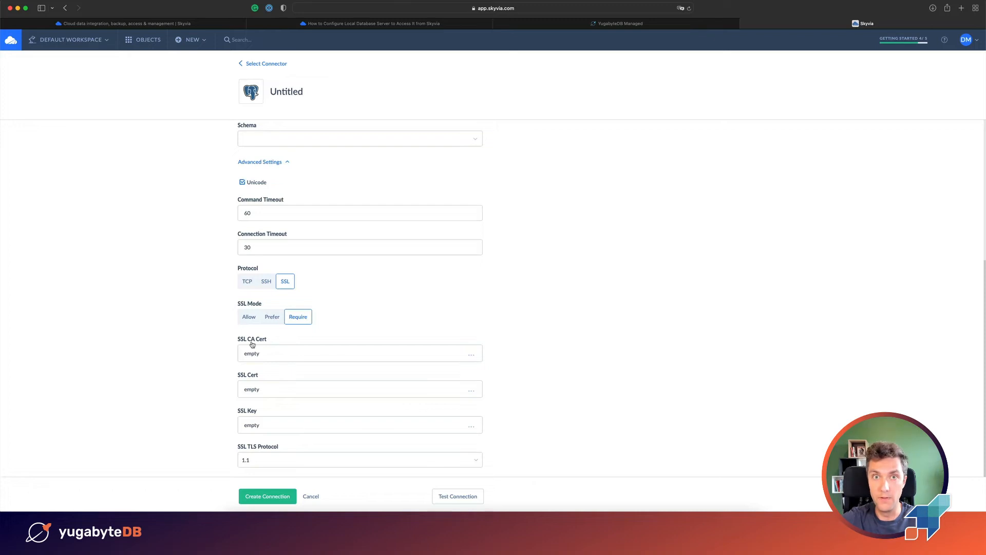
Download the CA certificate from the application connection details of yugabyte-us-cluster in YugabyteDB Managed
{"action": "left_click", "coordinate": [632, 25]}
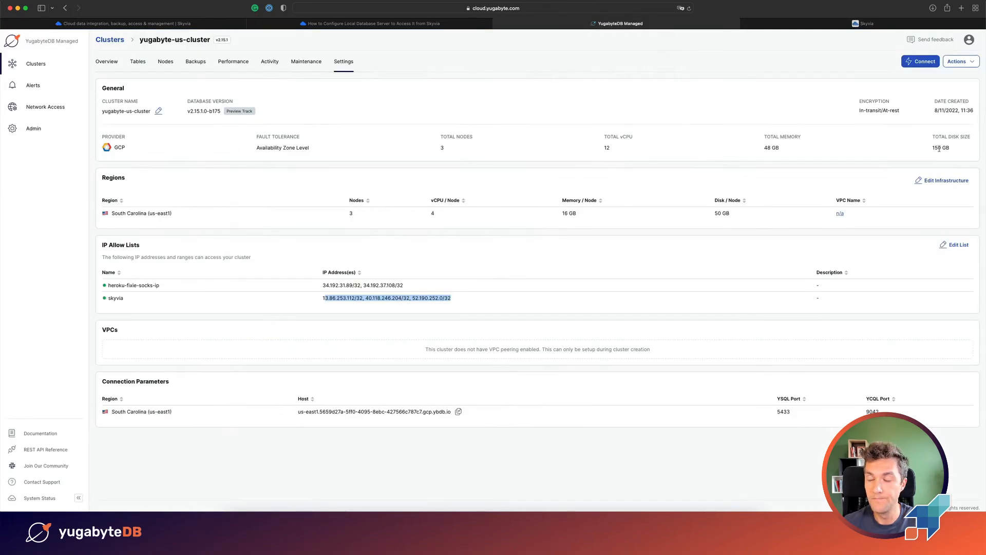
{"action": "left_click", "coordinate": [921, 61]}
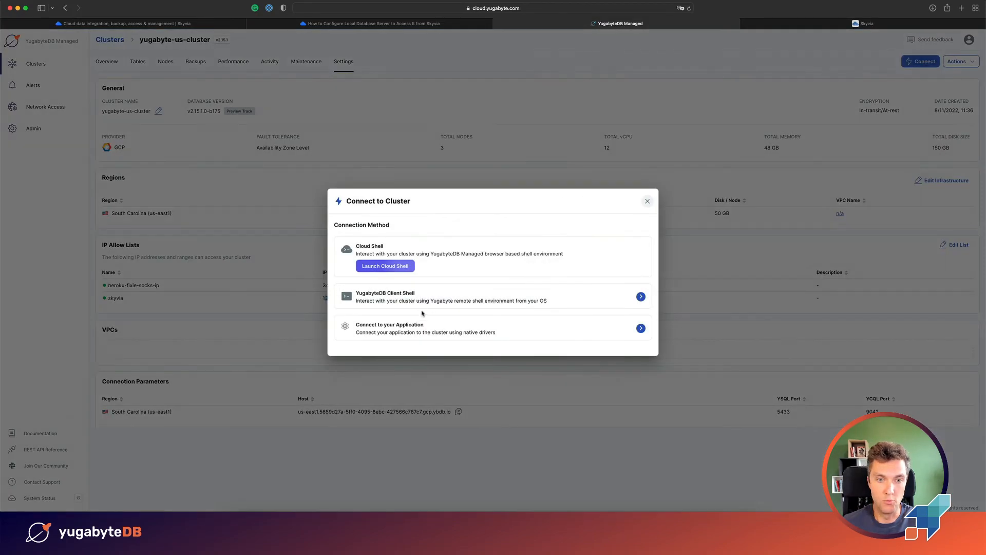
{"action": "left_click", "coordinate": [640, 329]}
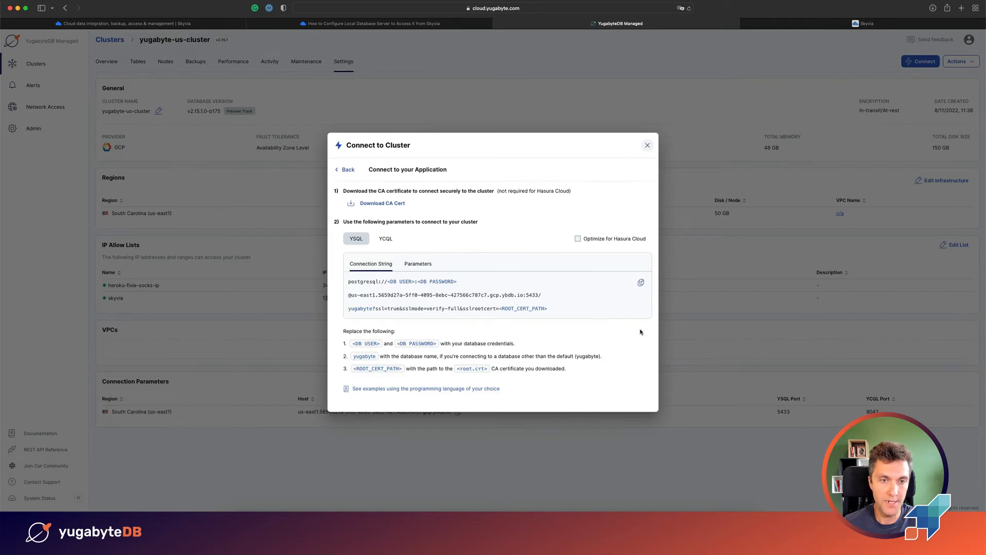
{"action": "left_click", "coordinate": [388, 205]}
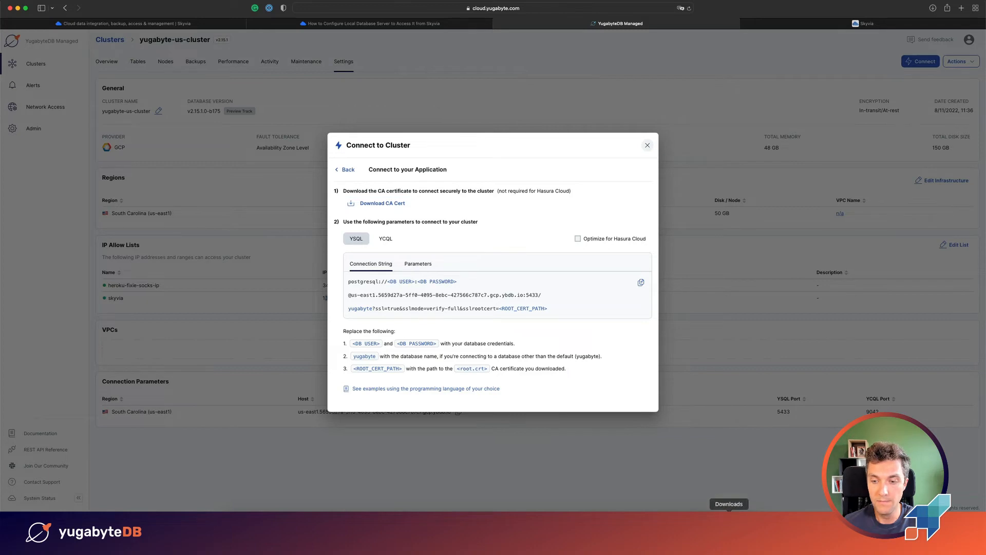
Open the downloaded root.crt certificate from the Downloads folder in TextEdit
{"action": "left_click", "coordinate": [727, 516]}
{"action": "left_click", "coordinate": [762, 253]}
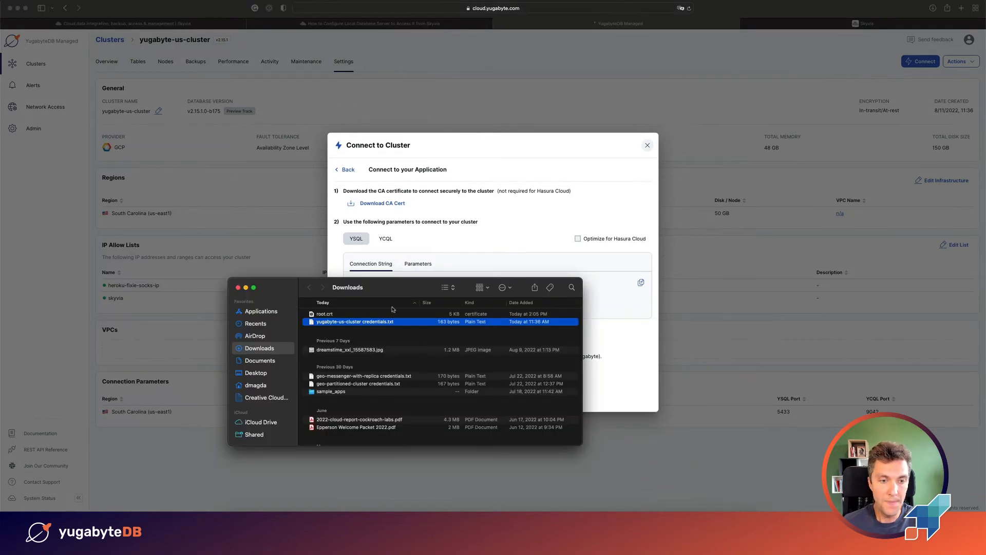
{"action": "right_click", "coordinate": [372, 314]}
{"action": "mouse_move", "coordinate": [402, 329]}
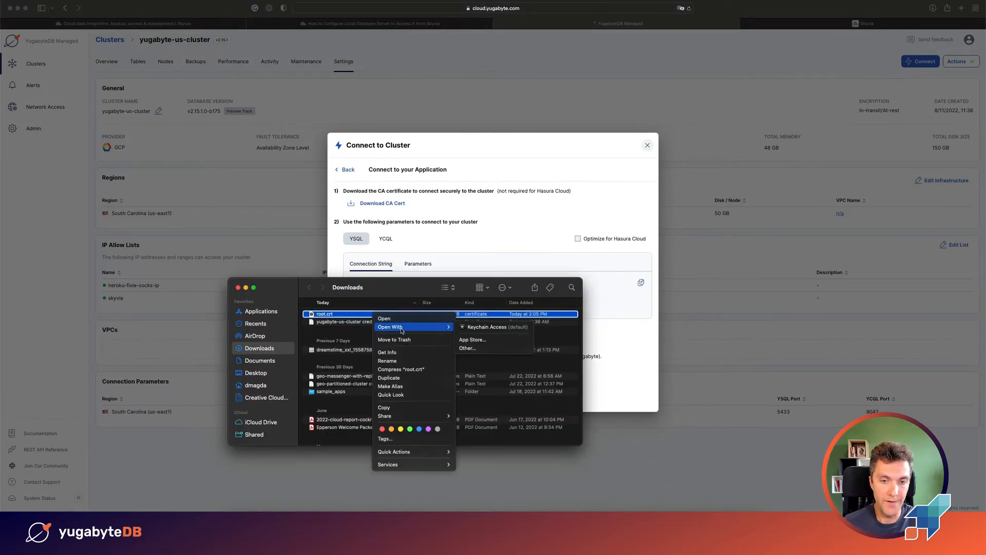
{"action": "left_click", "coordinate": [476, 350]}
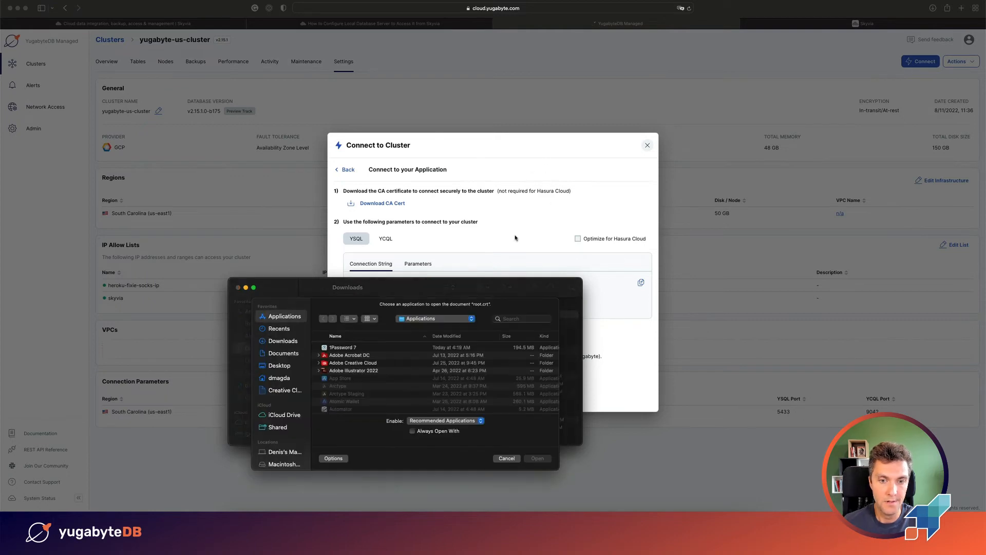
{"action": "left_click", "coordinate": [515, 318]}
{"action": "type", "text": "text"}
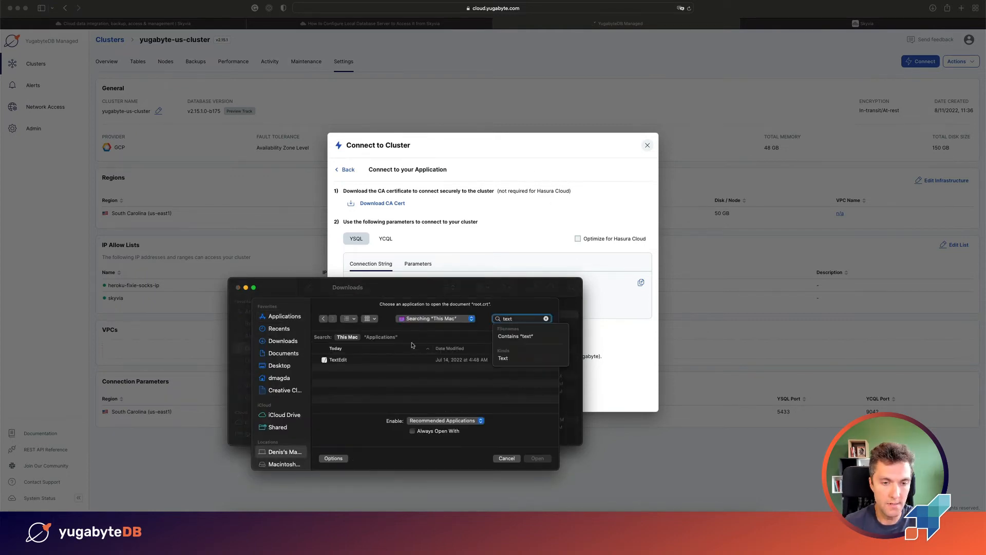
{"action": "double_click", "coordinate": [384, 360]}
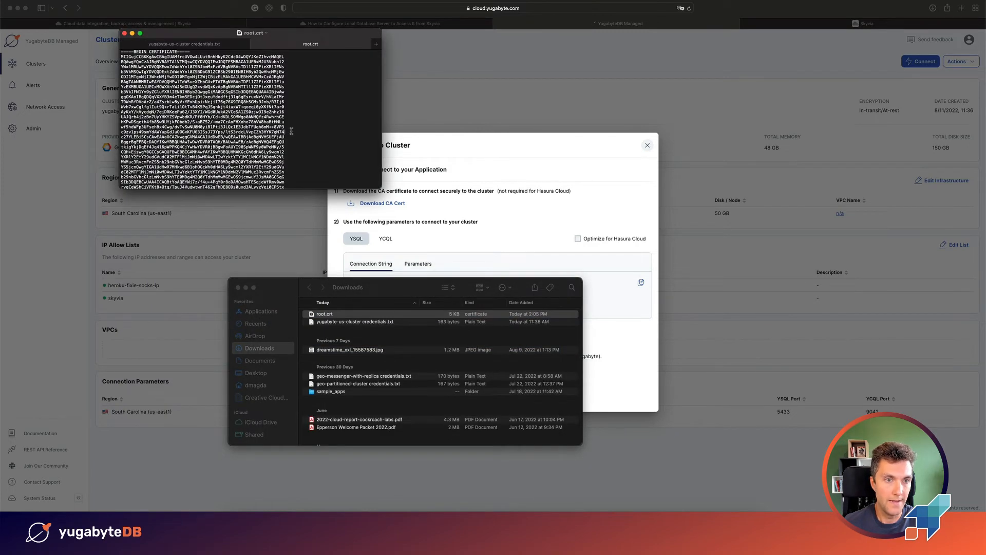
Copy the entire content of root.crt into the Skyvia connection's SSL CA Cert and save it
{"action": "key", "text": "super+a"}
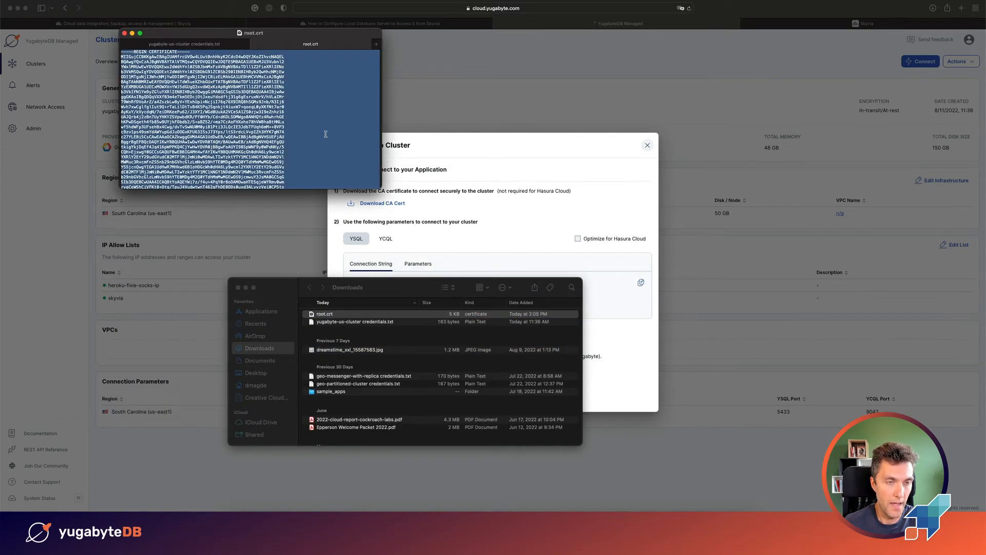
{"action": "left_click", "coordinate": [529, 93]}
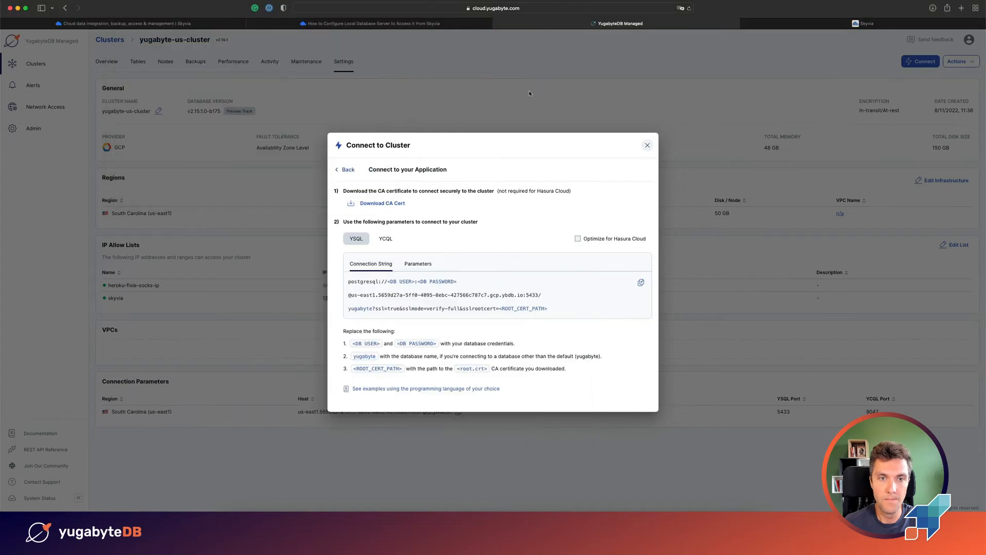
{"action": "left_click", "coordinate": [775, 24]}
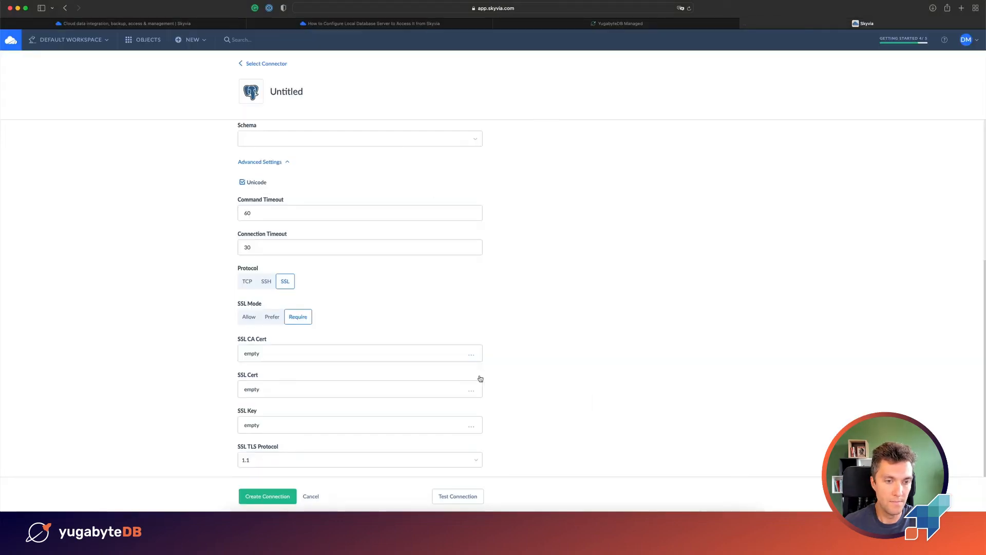
{"action": "left_click", "coordinate": [471, 354]}
{"action": "left_click", "coordinate": [433, 184]}
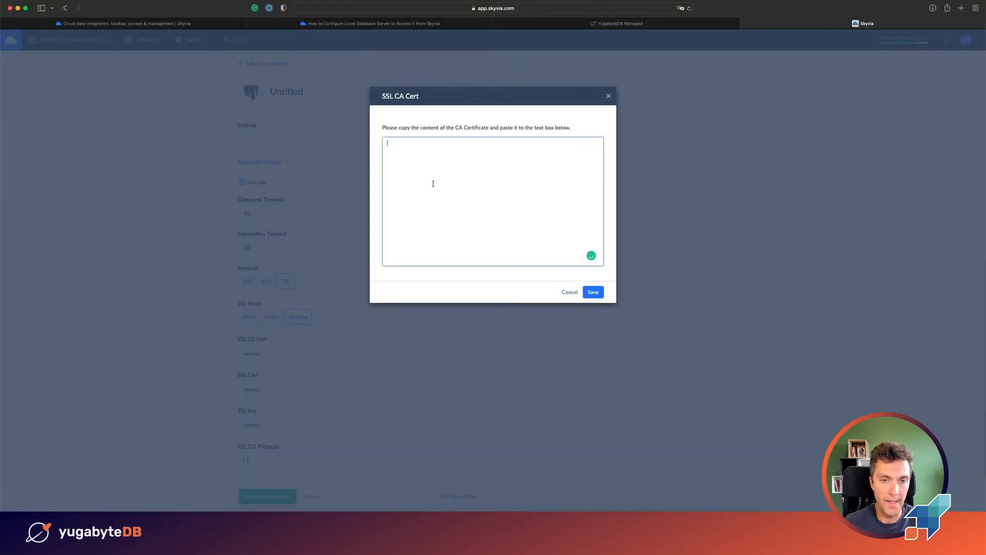
{"action": "key", "text": "super+v"}
{"action": "left_click", "coordinate": [592, 293]}
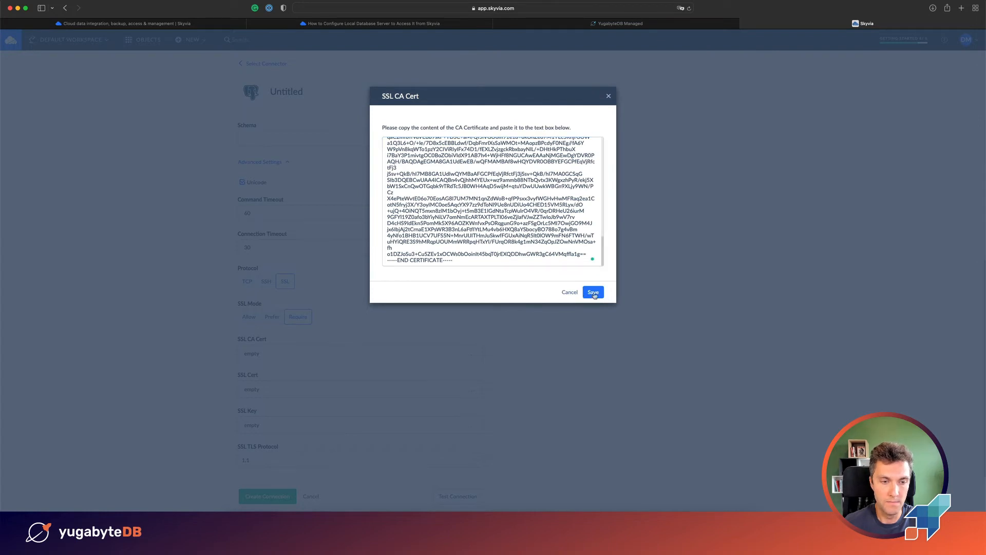
{"action": "left_click", "coordinate": [526, 190]}
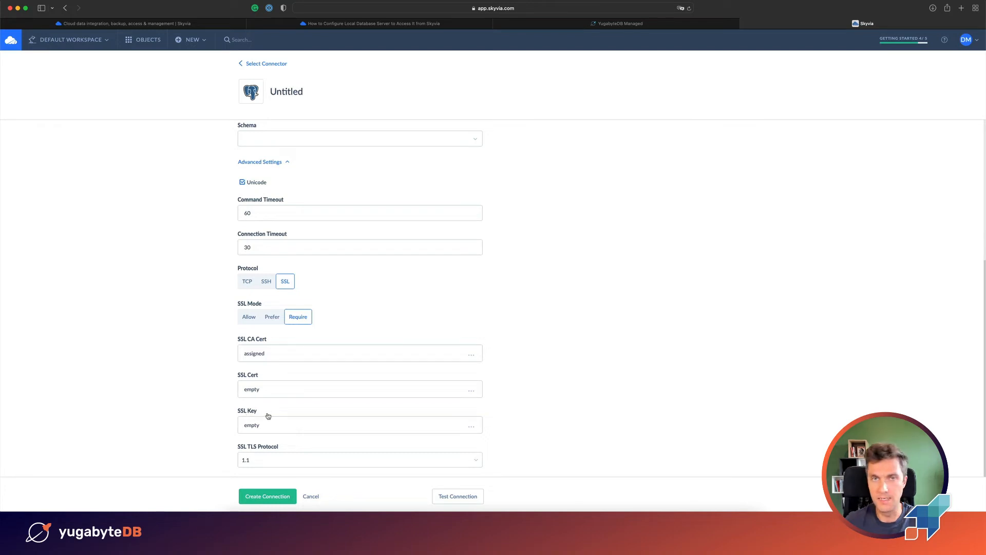
Set the connection's SSL TLS Protocol to 1.2 and test the connection
{"action": "left_click", "coordinate": [480, 462]}
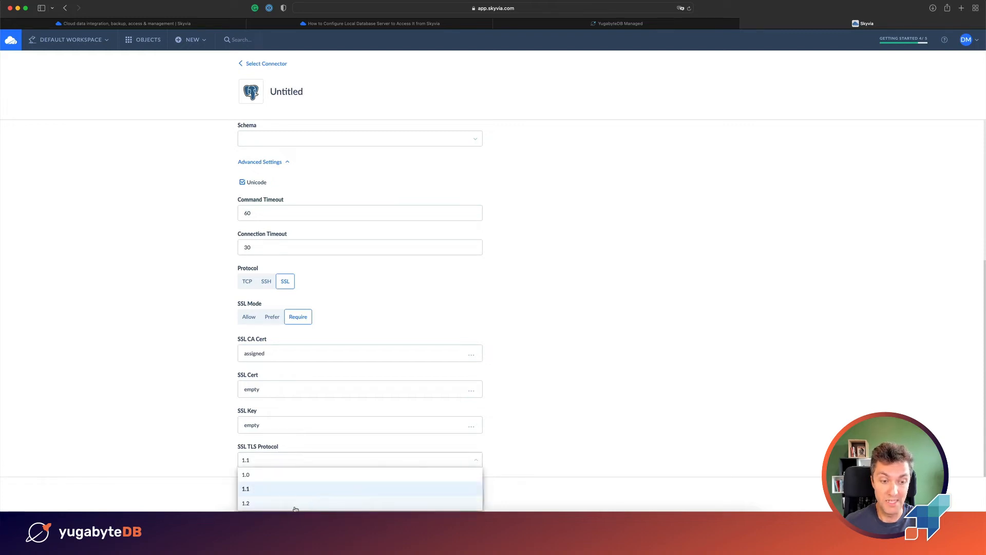
{"action": "left_click", "coordinate": [264, 506]}
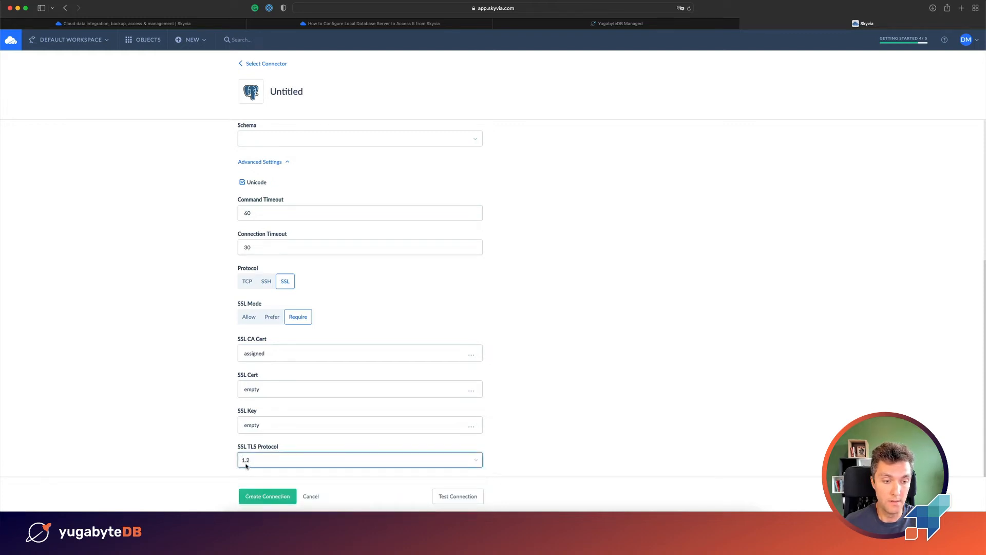
{"action": "left_click", "coordinate": [471, 497]}
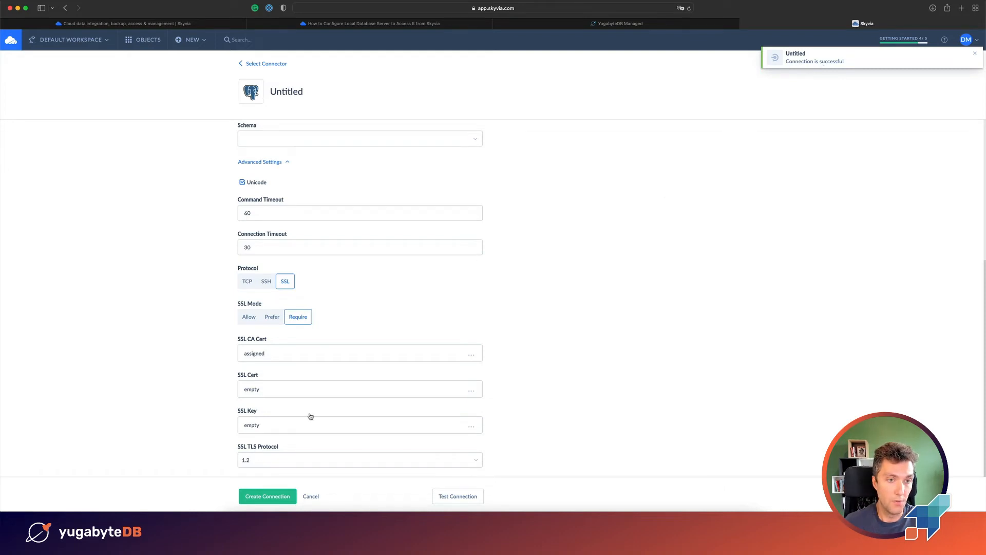
Name the new PostgreSQL connection YugabyteDB Managed and create it
{"action": "left_click", "coordinate": [285, 93]}
{"action": "type", "text": "Yu"}
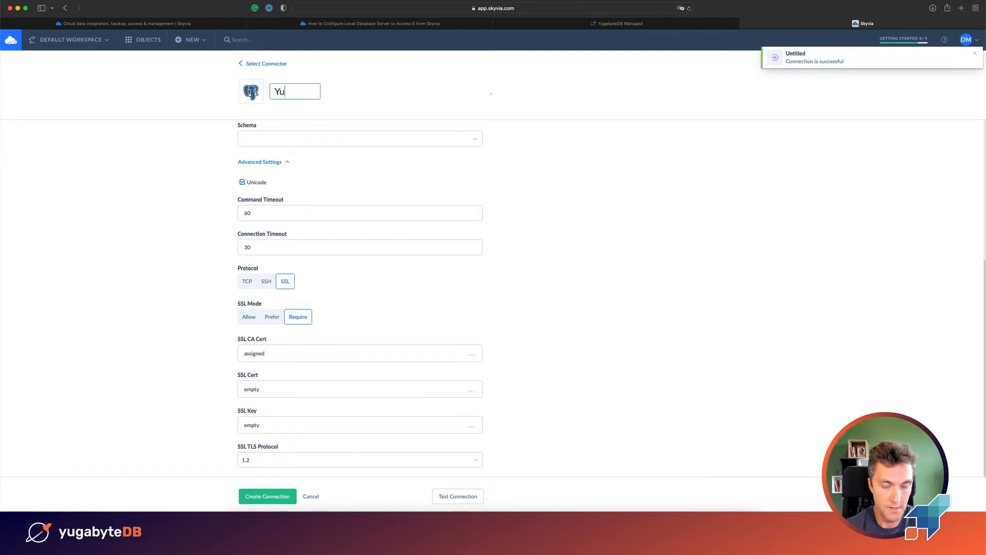
{"action": "type", "text": "gabyteDB "}
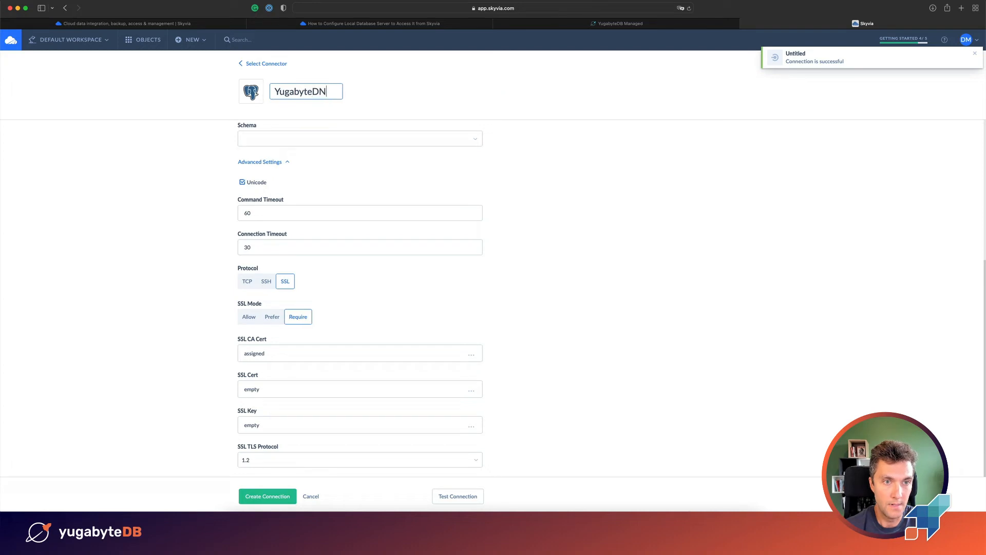
{"action": "type", "text": "M"}
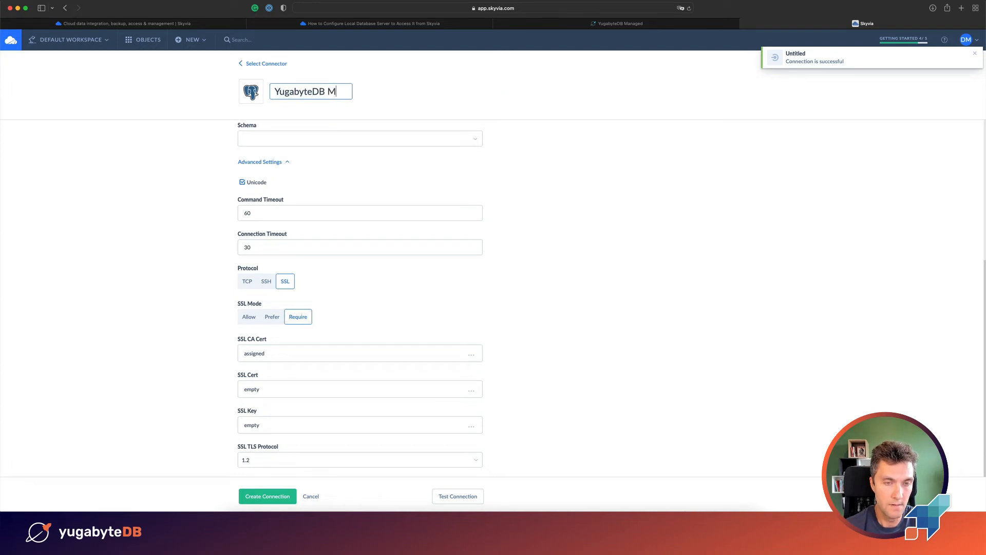
{"action": "type", "text": "anaged"}
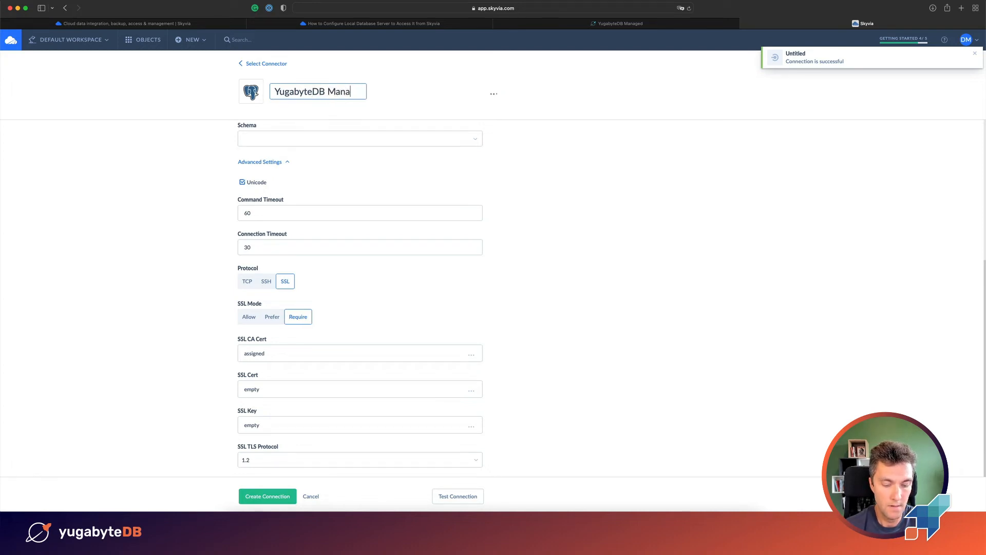
{"action": "key", "text": "Return"}
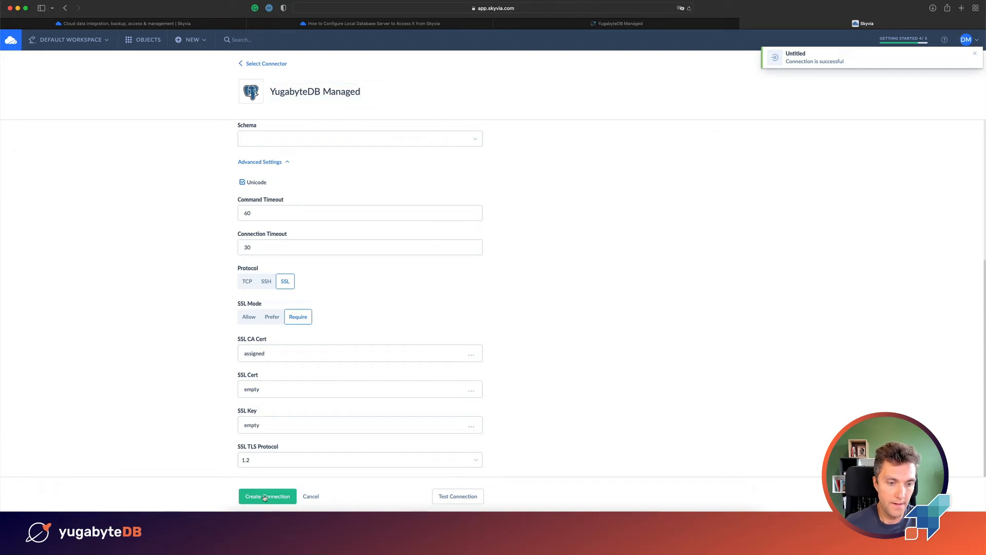
{"action": "left_click", "coordinate": [520, 188]}
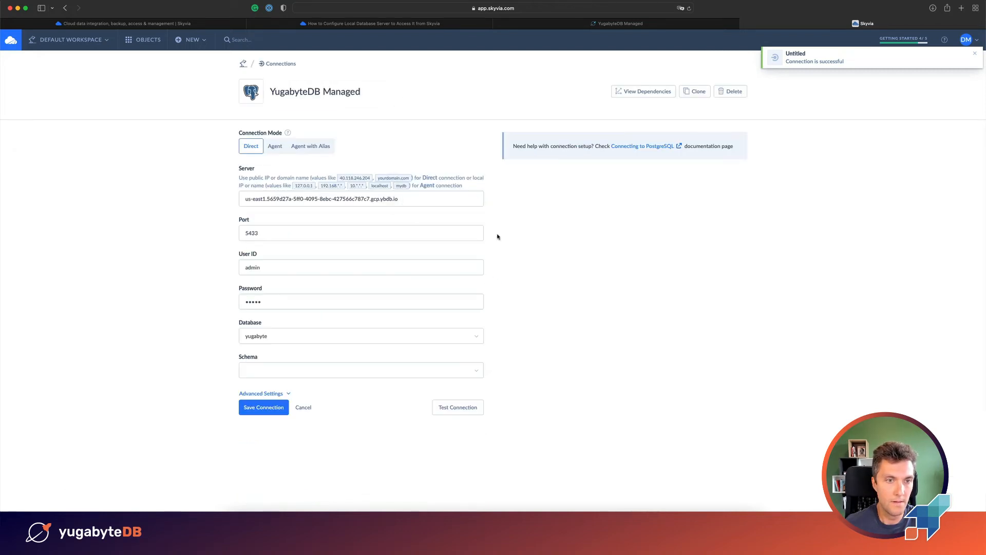
{"action": "left_click", "coordinate": [264, 411]}
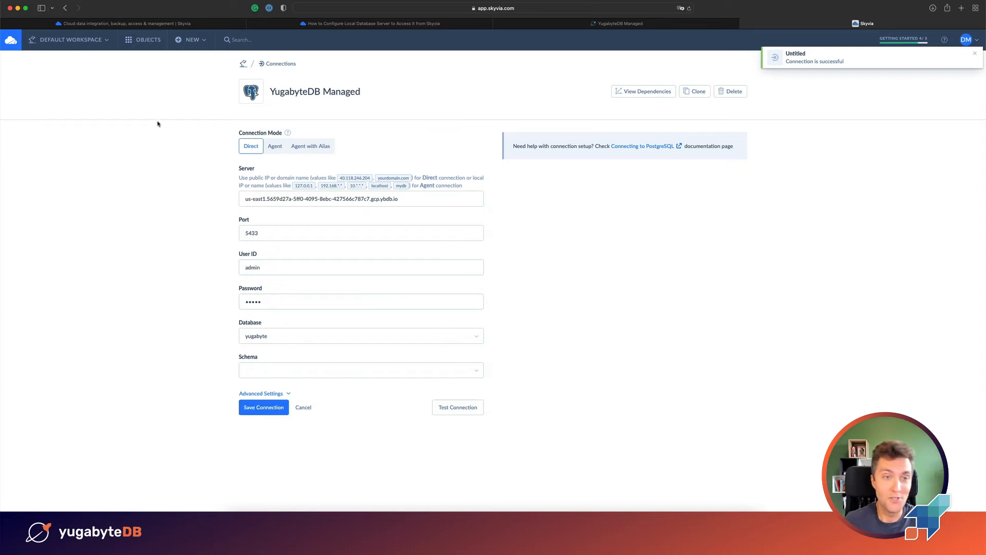
Open a new SQL query on the YugabyteDB Managed connection from the workspace's objects
{"action": "left_click", "coordinate": [77, 40]}
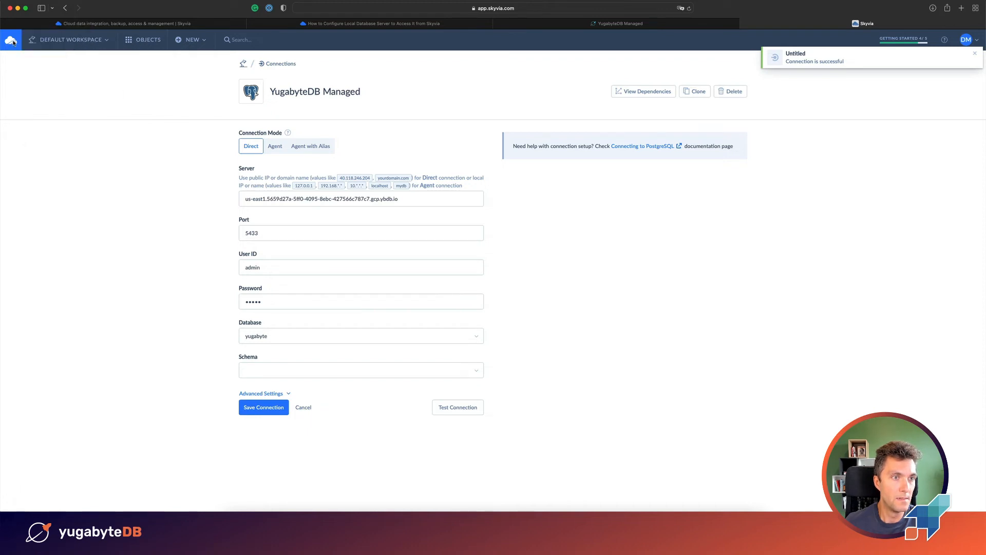
{"action": "left_click", "coordinate": [155, 45]}
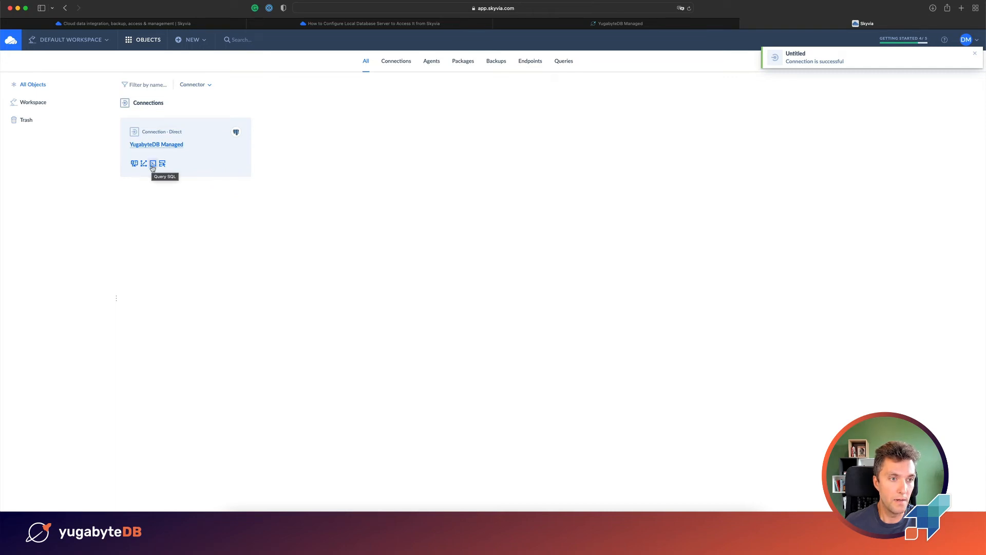
{"action": "left_click", "coordinate": [152, 164]}
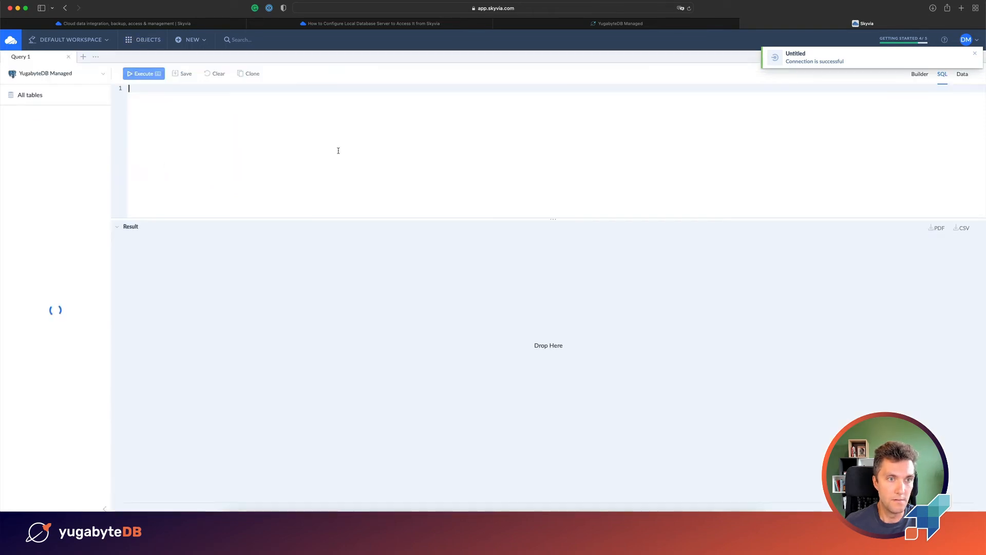
Write and execute the statement create table test (id integer, name varchar);
{"action": "left_click", "coordinate": [271, 125]}
{"action": "type", "text": "create"}
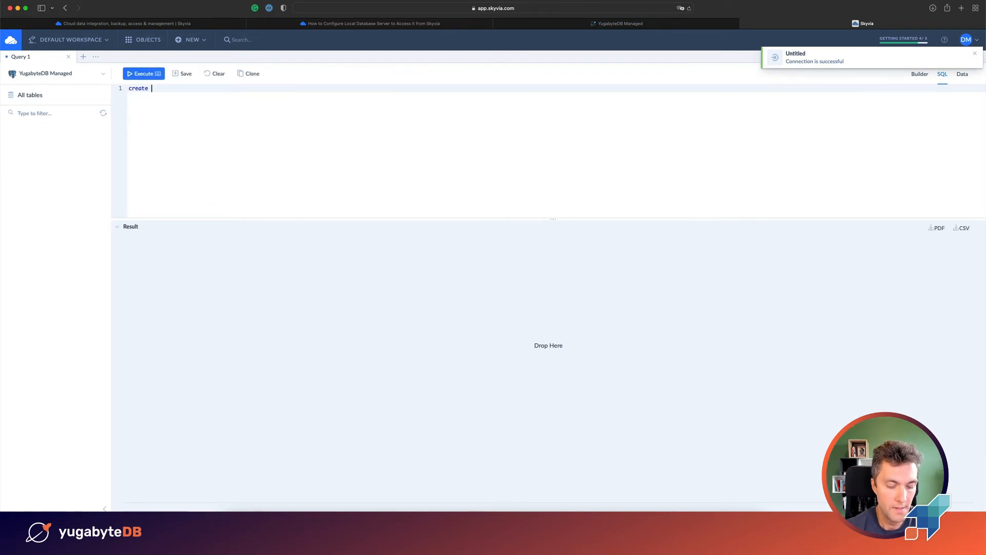
{"action": "type", "text": " table test ("}
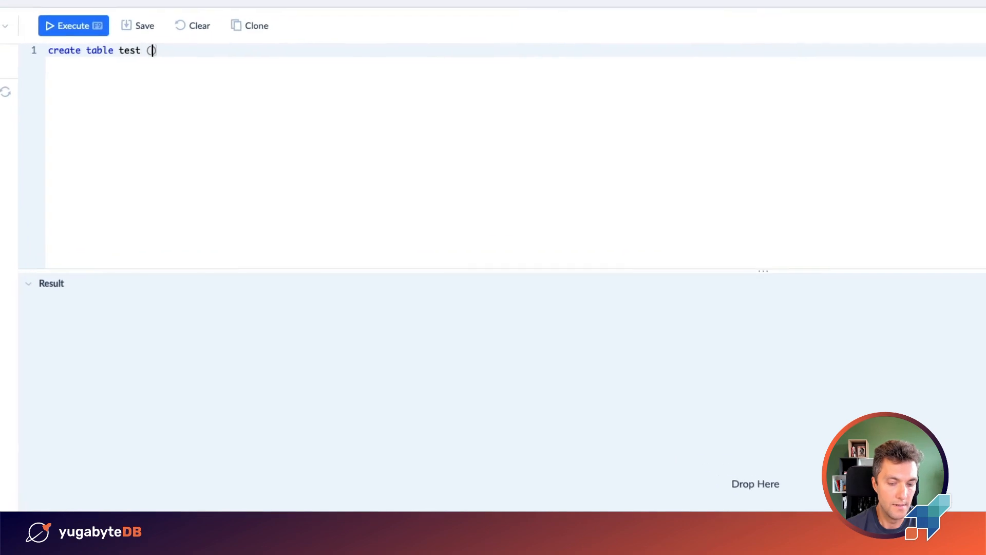
{"action": "type", "text": "id integer"}
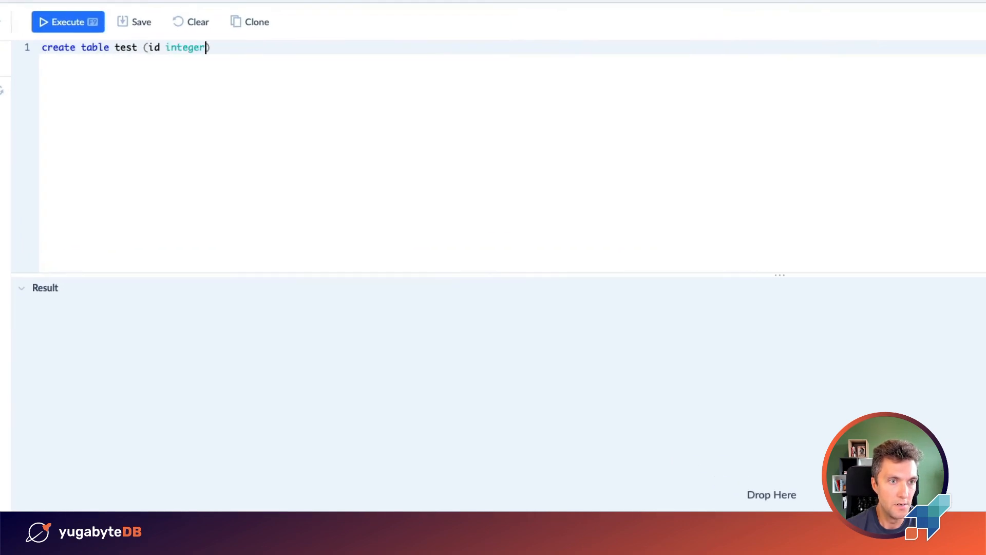
{"action": "type", "text": ","}
{"action": "type", "text": " name varc"}
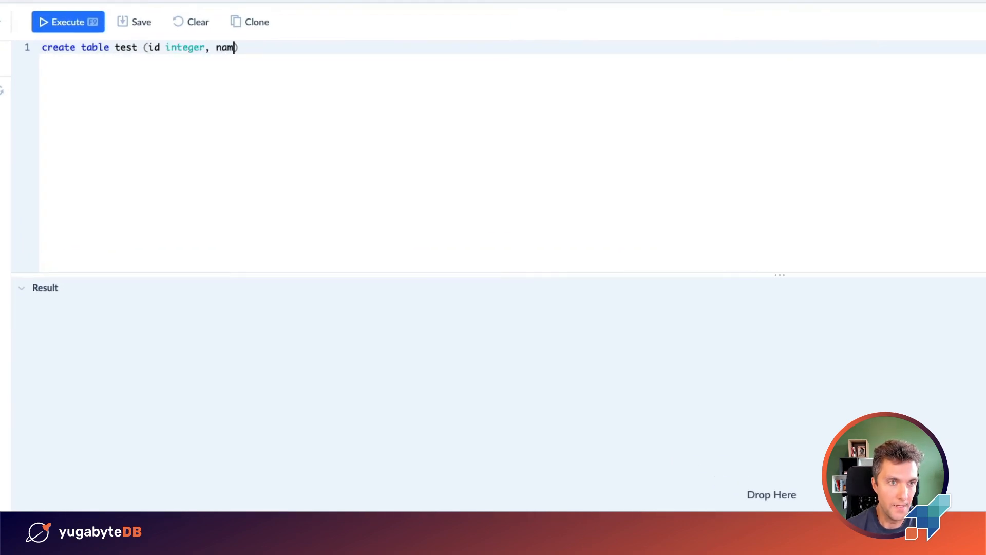
{"action": "type", "text": "har);"}
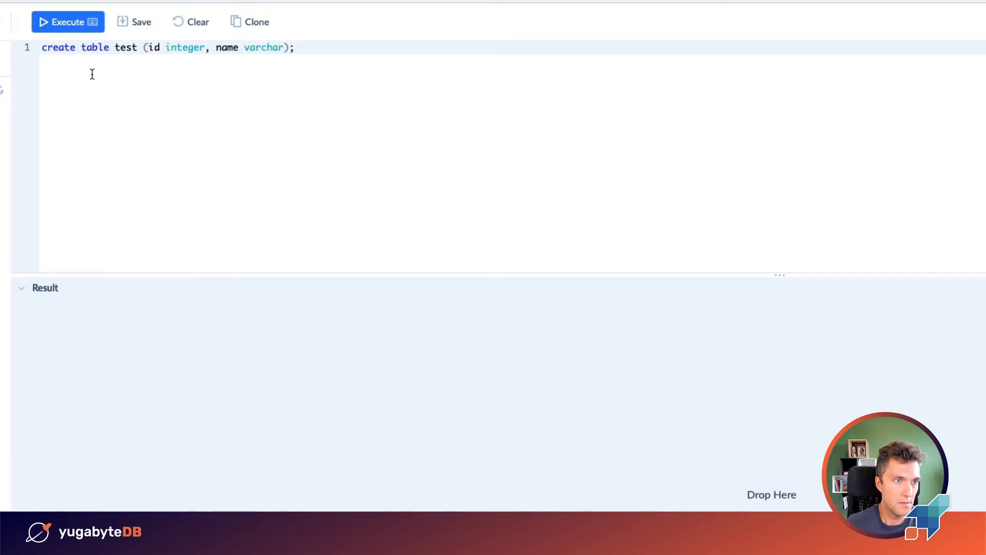
{"action": "left_click", "coordinate": [77, 22]}
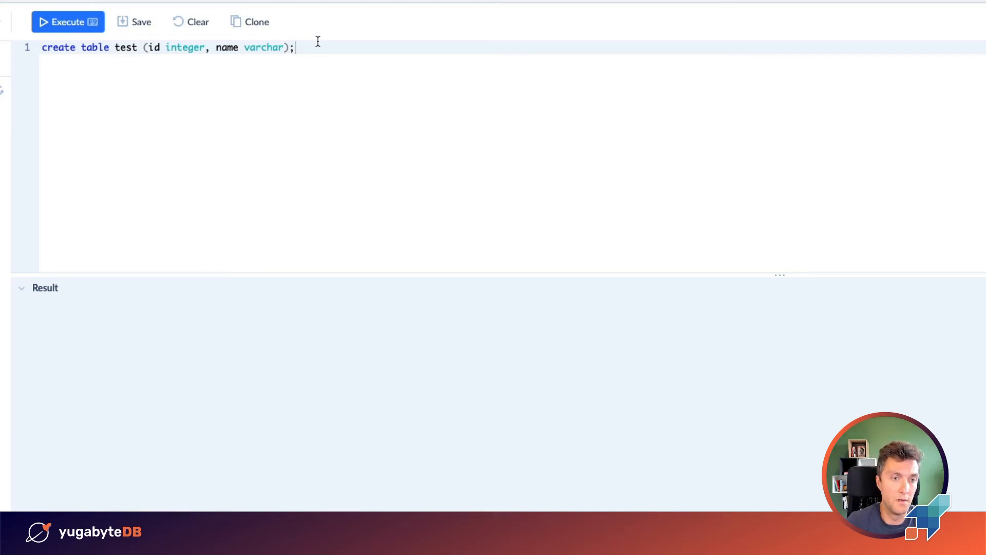
Replace the statement with insert into test select id,'FOO'||id::text from generate_series(1,10) id; and execute it
{"action": "left_click_drag", "start_coordinate": [308, 47], "coordinate": [44, 47]}
{"action": "left_click", "coordinate": [45, 47]}
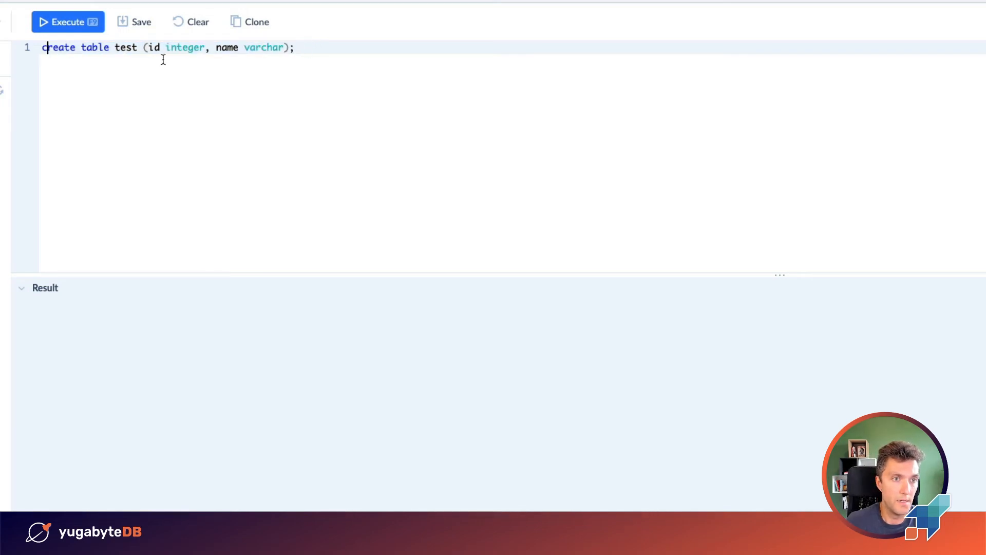
{"action": "left_click_drag", "start_coordinate": [311, 46], "coordinate": [31, 38]}
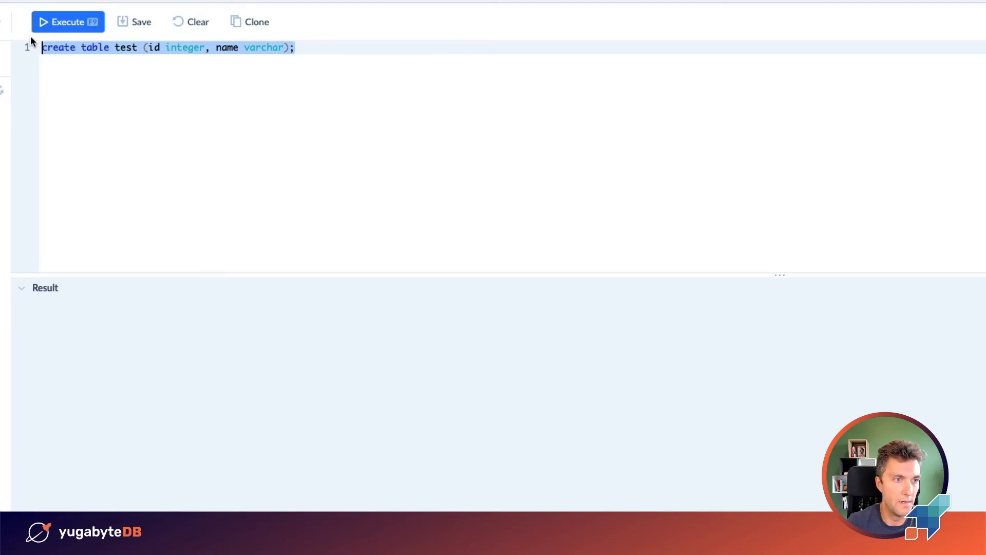
{"action": "key", "text": "BackSpace"}
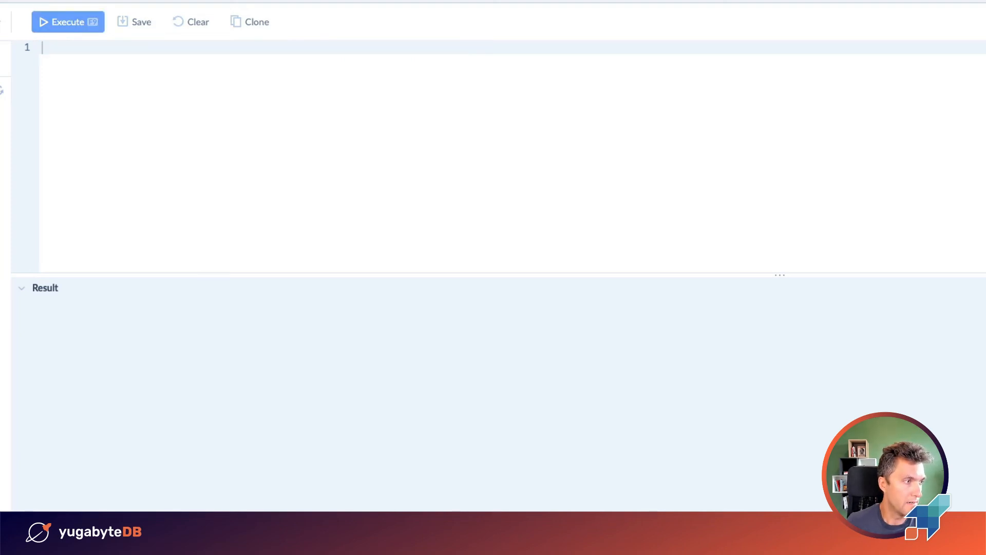
{"action": "type", "text": "insert into test select id,'FOO'||id::text from generate_series(1,10) id;"}
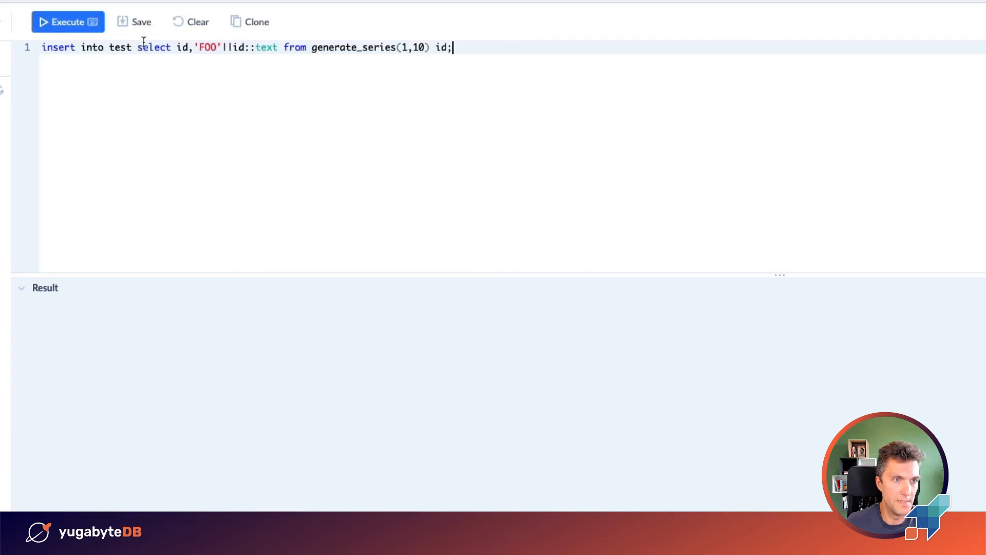
{"action": "left_click", "coordinate": [68, 27]}
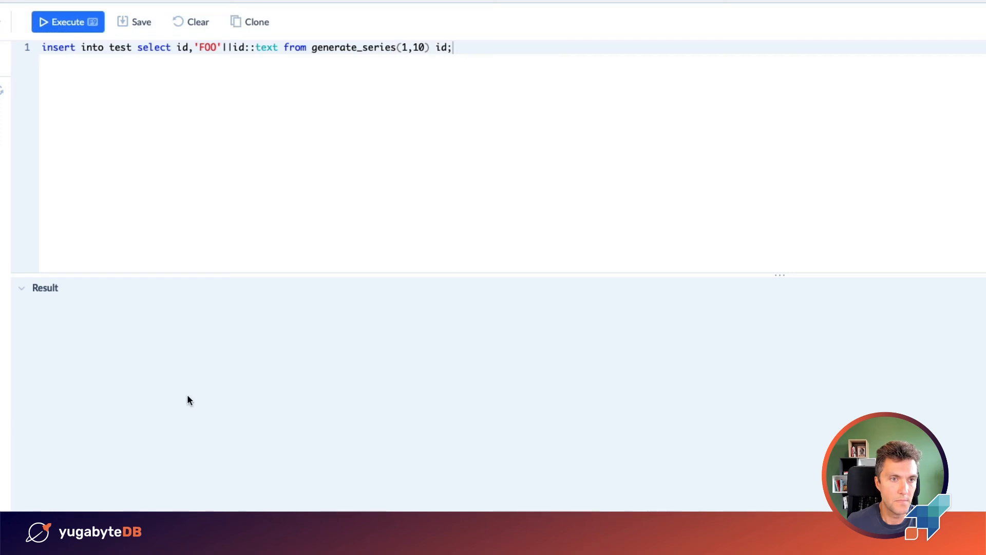
Replace the insert statement with select * from test; and execute it
{"action": "key", "text": "ctrl+a"}
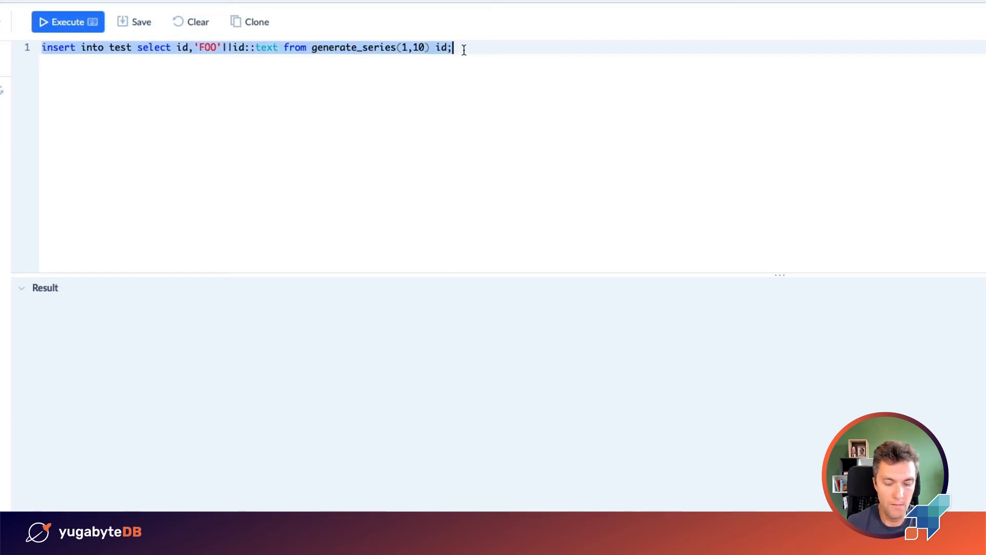
{"action": "type", "text": "select * fro"}
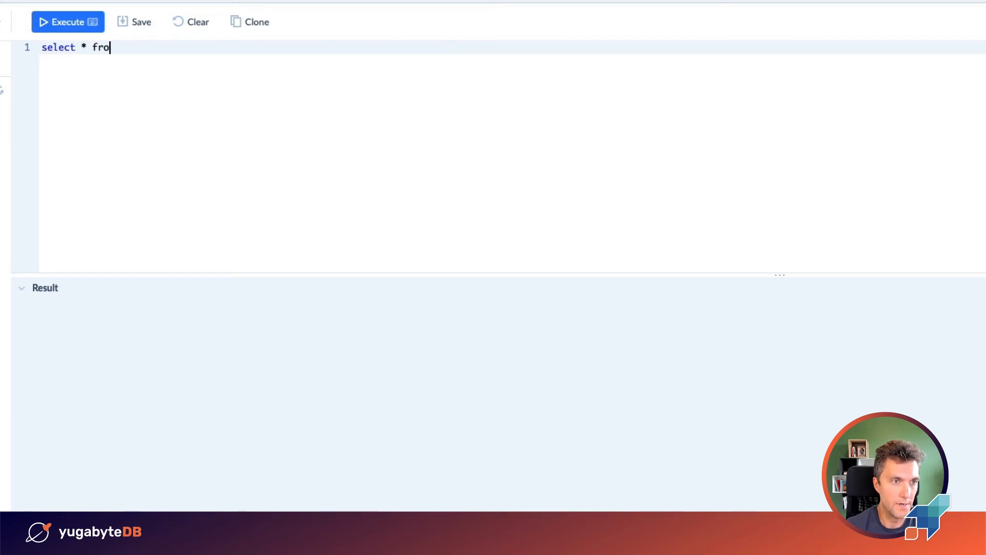
{"action": "type", "text": "m test;"}
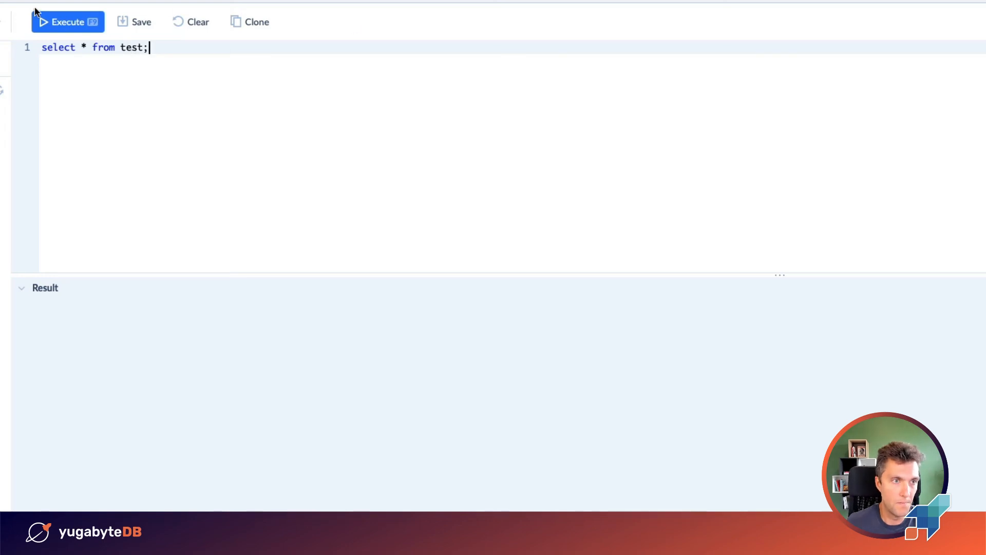
{"action": "left_click", "coordinate": [77, 22]}
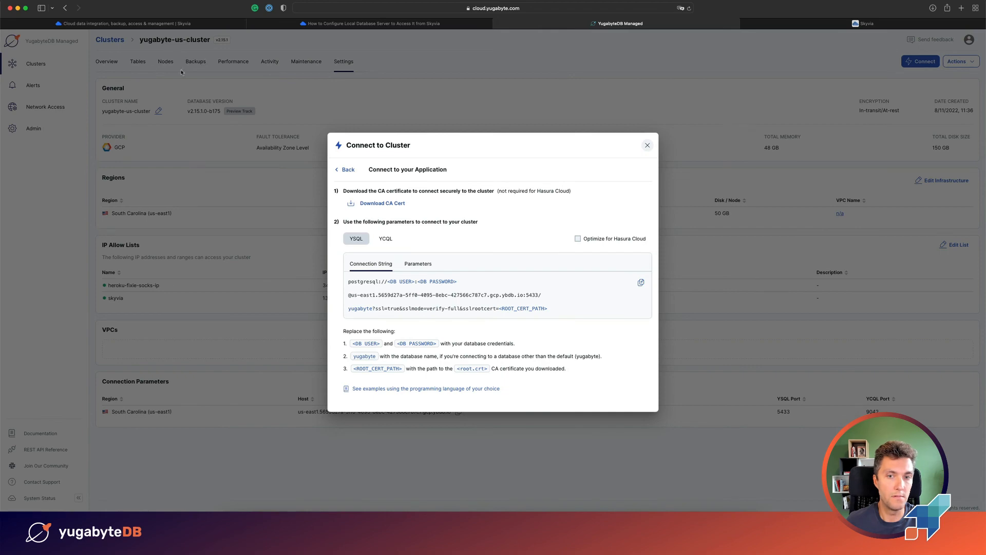
Close the cluster connection details in YugabyteDB Managed and view the nodes of yugabyte-us-cluster
{"action": "left_click", "coordinate": [647, 145]}
{"action": "left_click", "coordinate": [166, 62]}
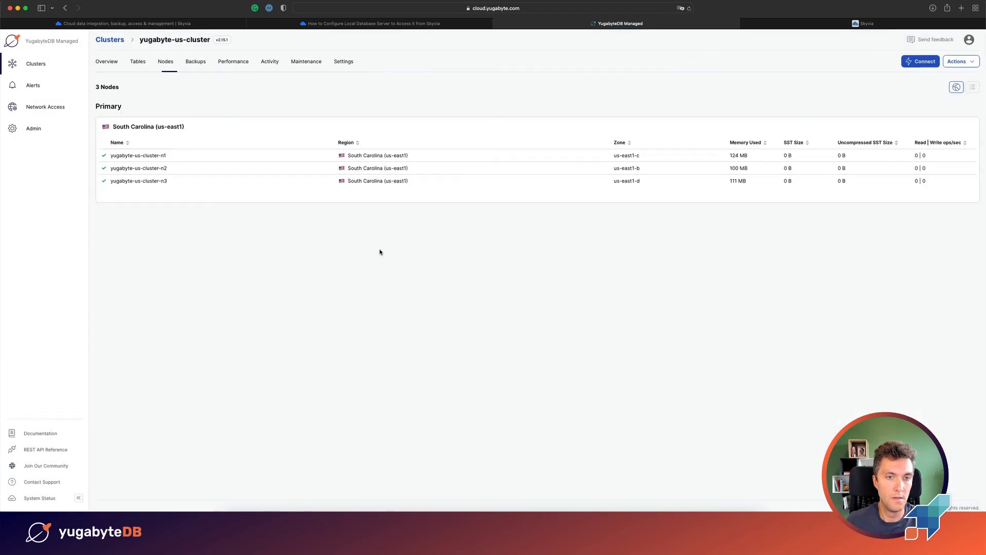
Return to the Skyvia query, add order by id before the semicolon, and execute it
{"action": "left_click", "coordinate": [780, 25]}
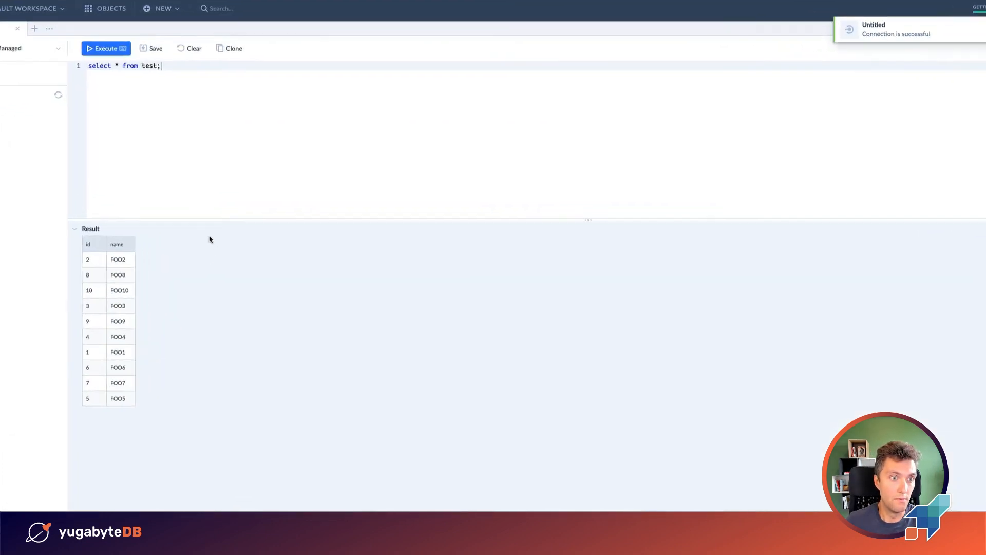
{"action": "left_click", "coordinate": [112, 33]}
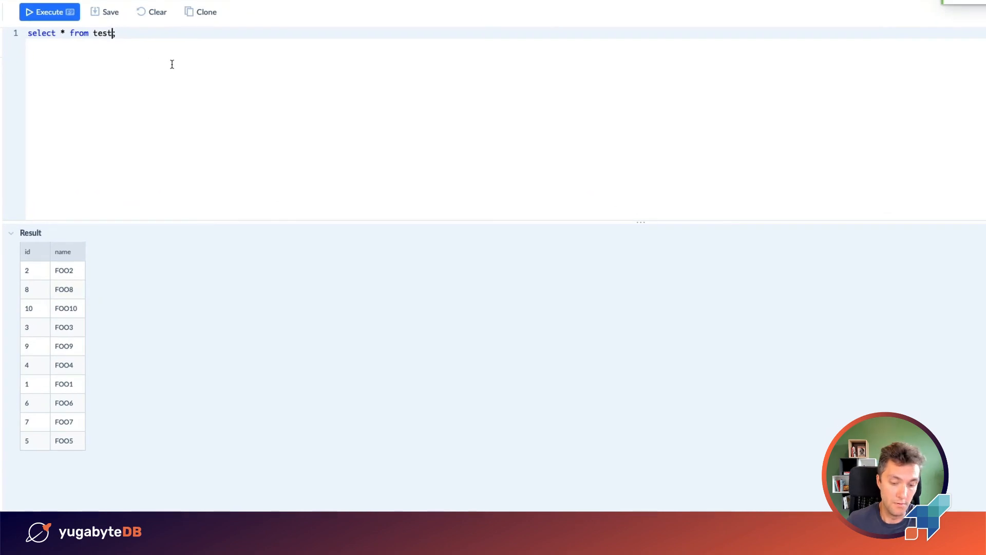
{"action": "type", "text": "order by od"}
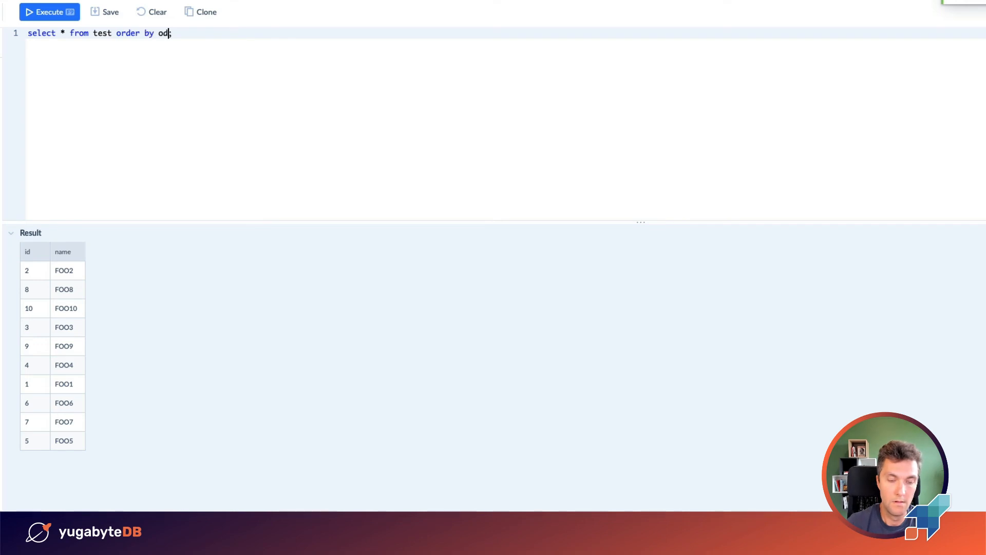
{"action": "key", "text": "BackSpace"}
{"action": "key", "text": "BackSpace"}
{"action": "type", "text": "id"}
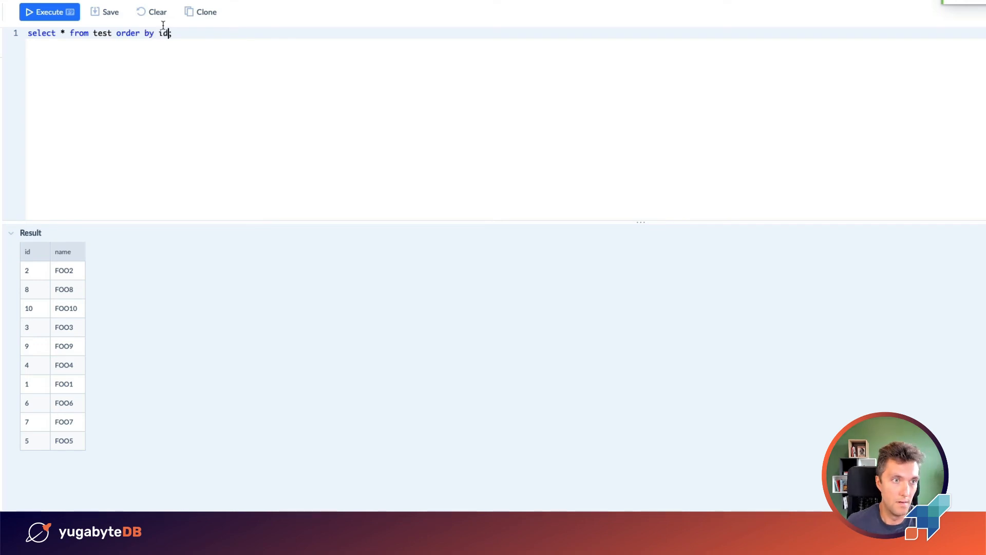
{"action": "left_click", "coordinate": [57, 14]}
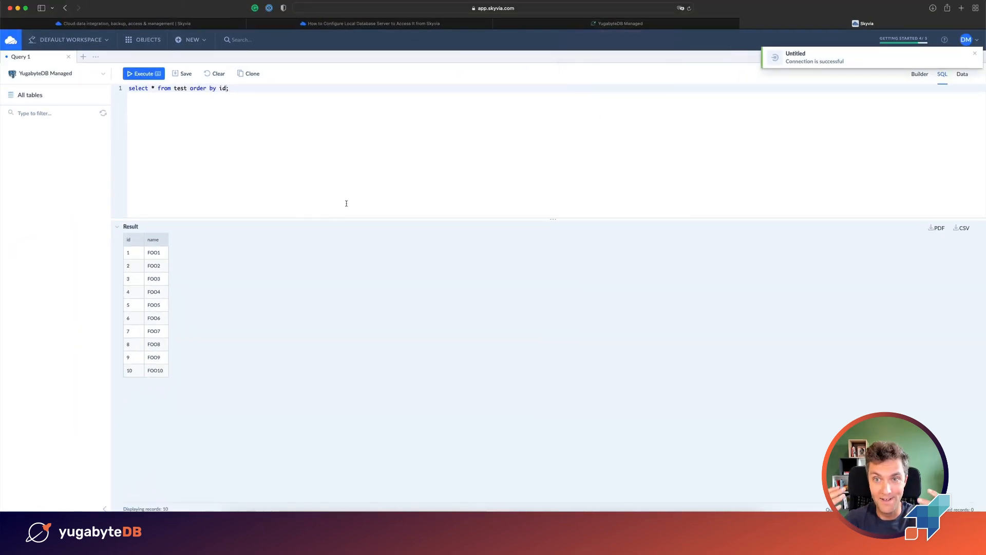
Switch to YugabyteDB Managed and launch Cloud Shell for yugabyte-us-cluster
{"action": "left_click", "coordinate": [641, 27]}
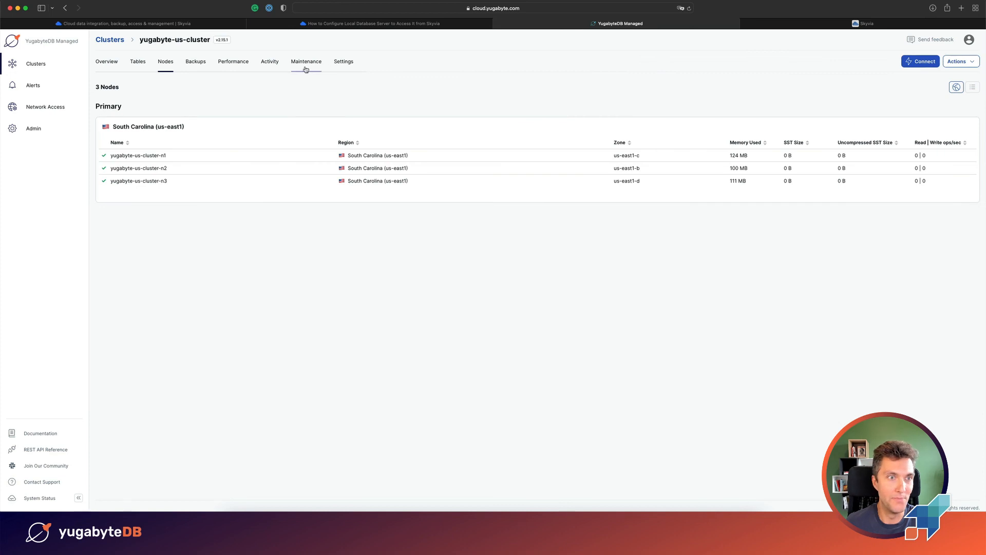
{"action": "left_click", "coordinate": [925, 64]}
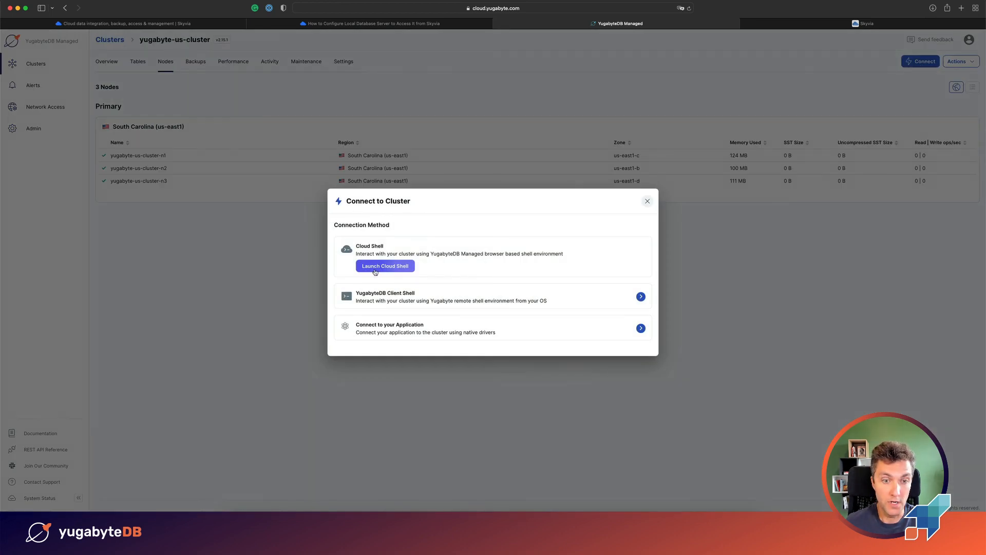
{"action": "left_click", "coordinate": [400, 268]}
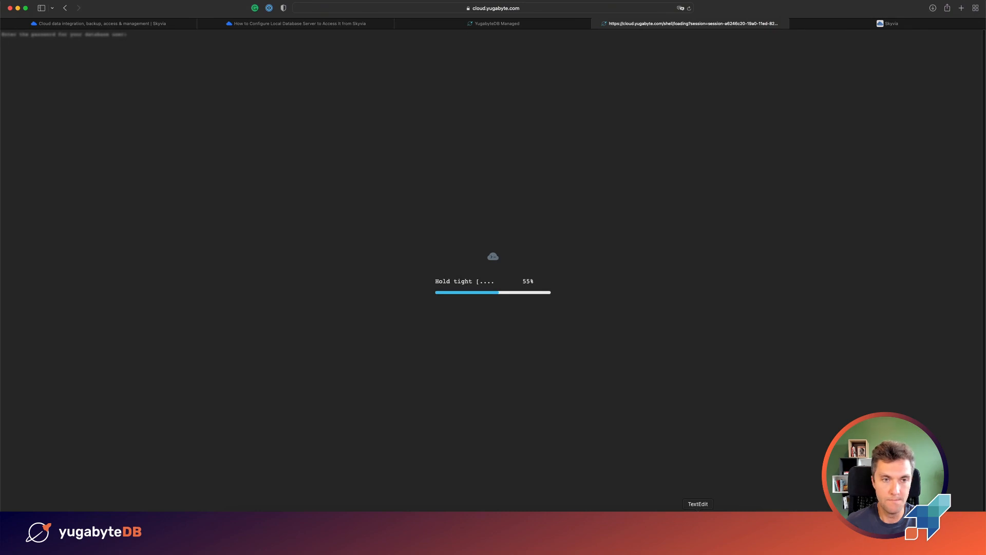
Copy the database password from yugabyte-us-cluster credentials.txt in TextEdit and submit it at the Cloud Shell DB password prompt
{"action": "left_click", "coordinate": [698, 525]}
{"action": "left_click", "coordinate": [224, 46]}
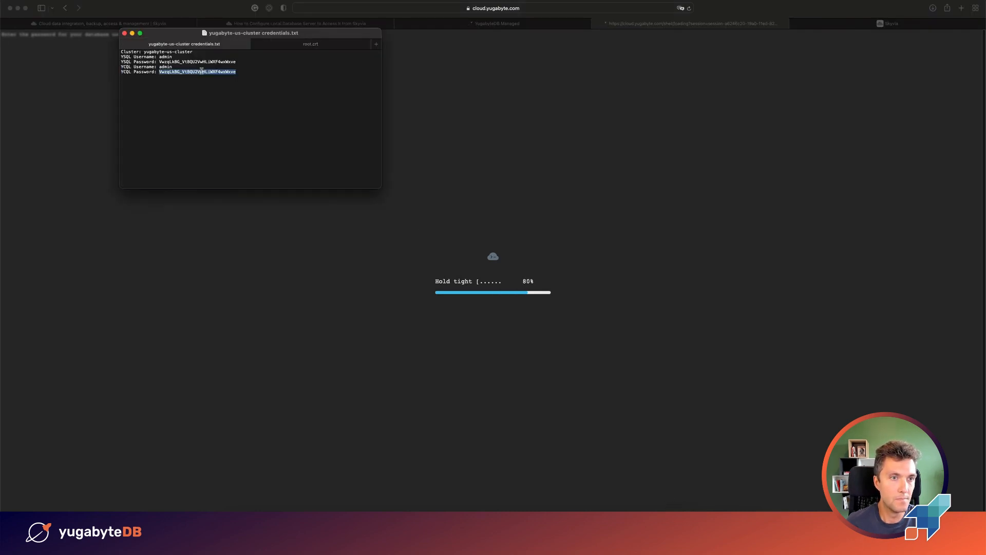
{"action": "left_click", "coordinate": [491, 106]}
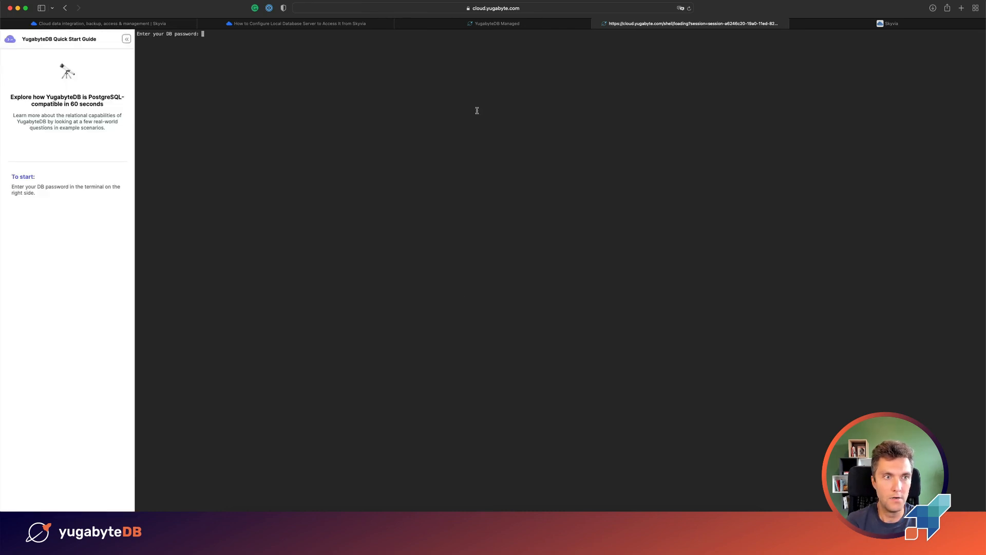
{"action": "key", "text": "super+v"}
{"action": "key", "text": "Return"}
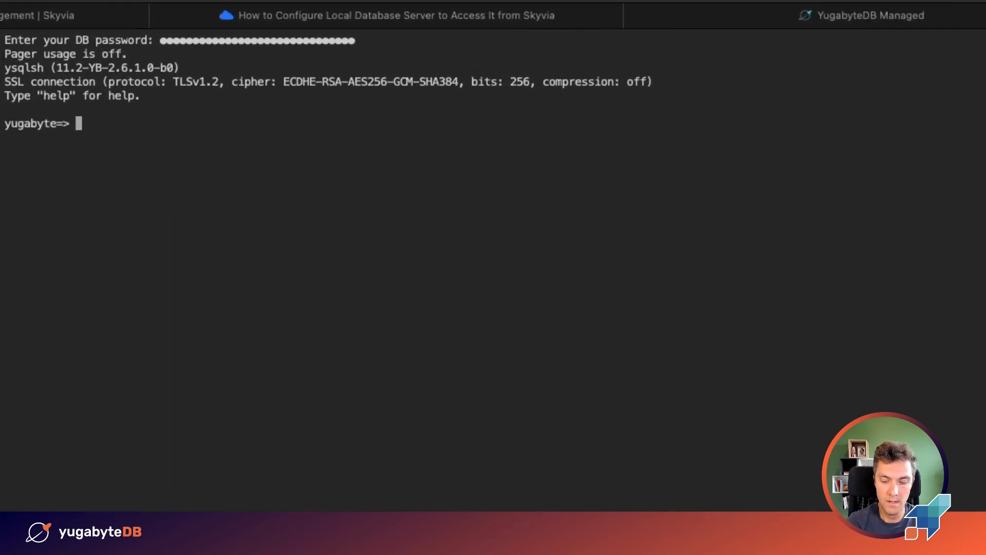
List the database relations with \d and run select * from test order by id; in the shell
{"action": "type", "text": "\\d"}
{"action": "key", "text": "Return"}
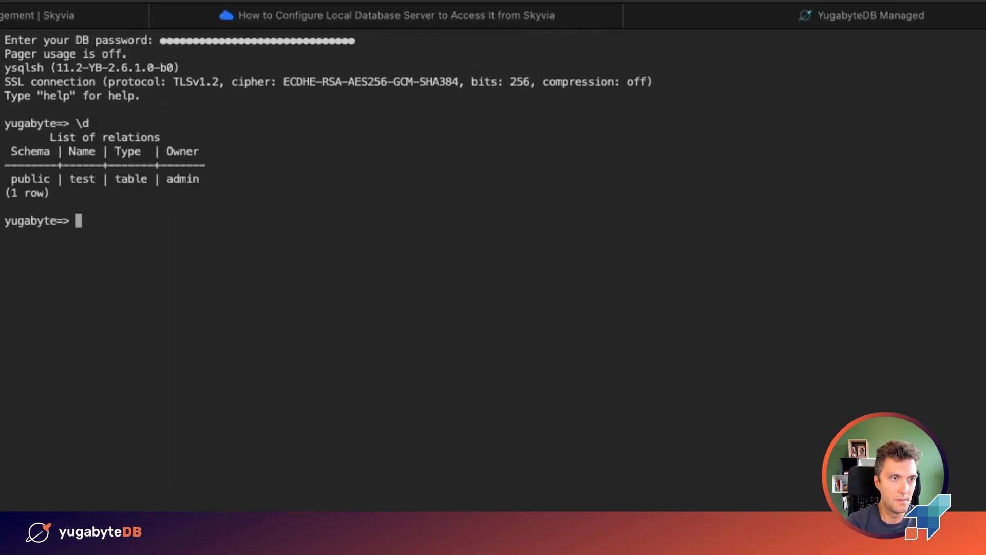
{"action": "type", "text": "s"}
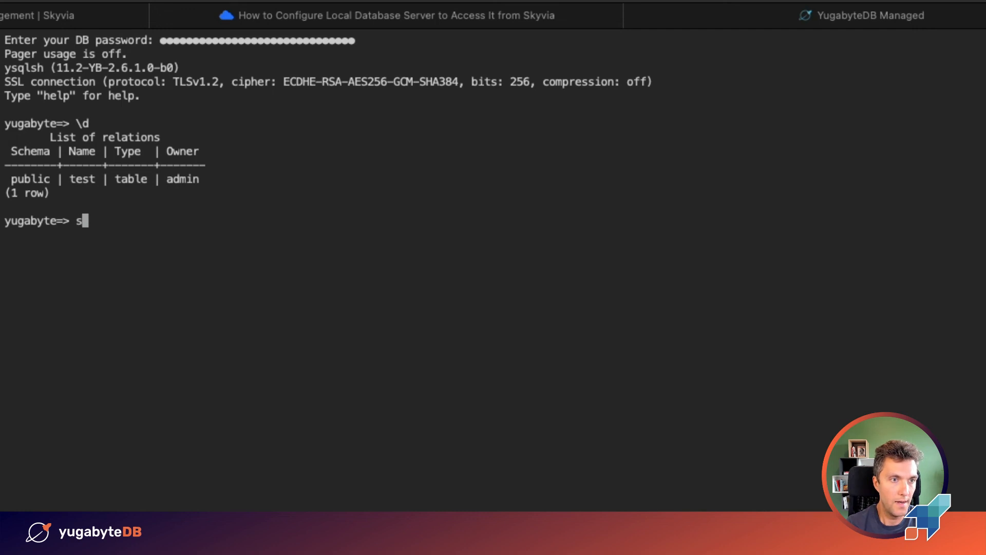
{"action": "type", "text": "elect * from"}
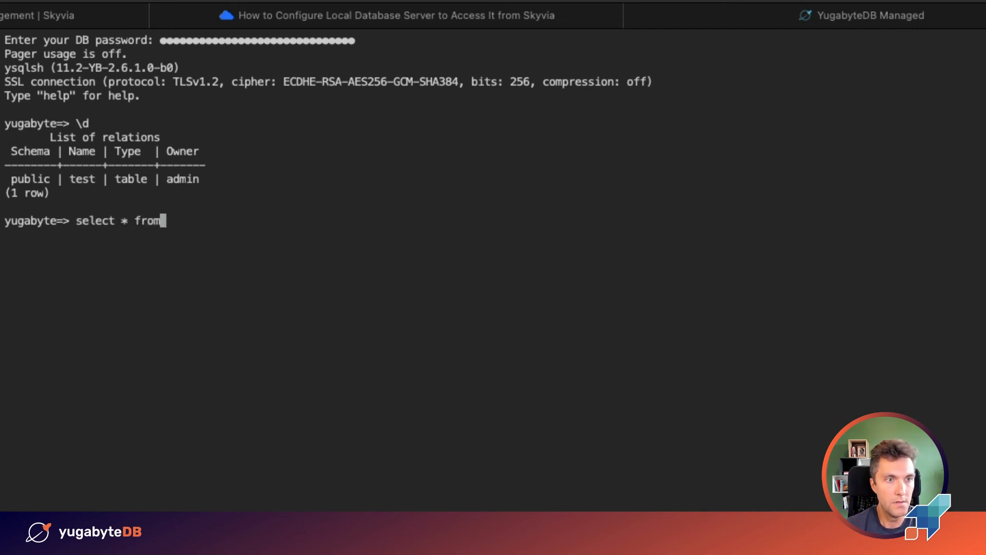
{"action": "type", "text": " test order by id;"}
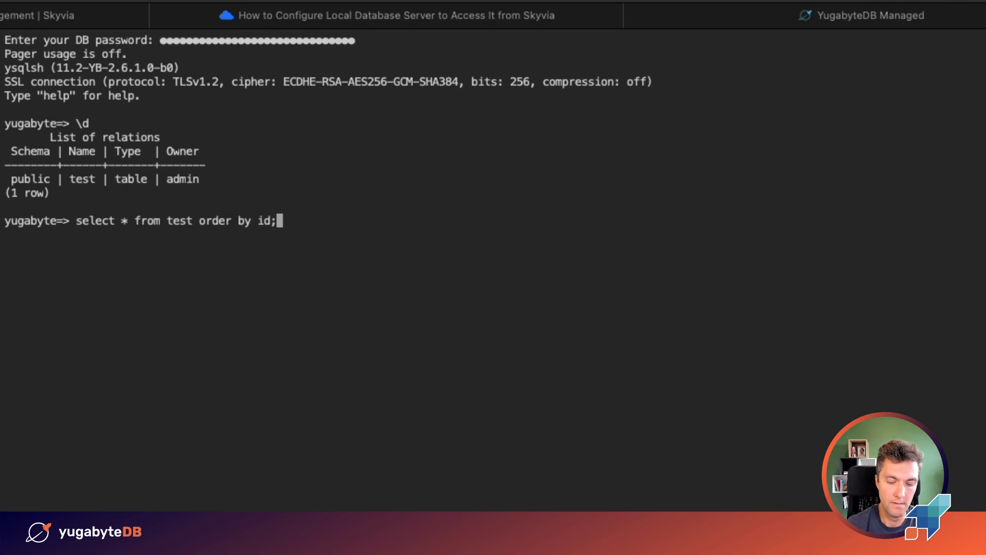
{"action": "key", "text": "Return"}
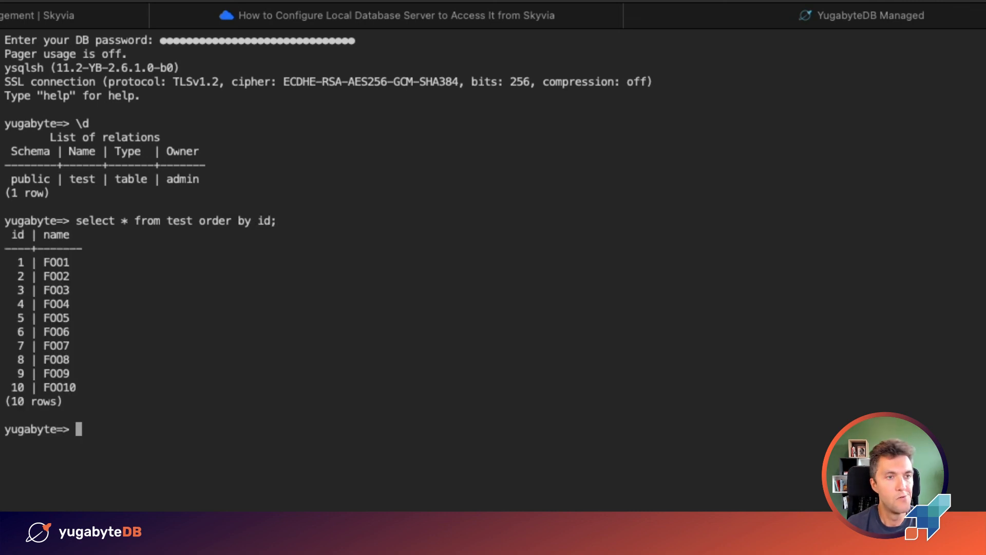